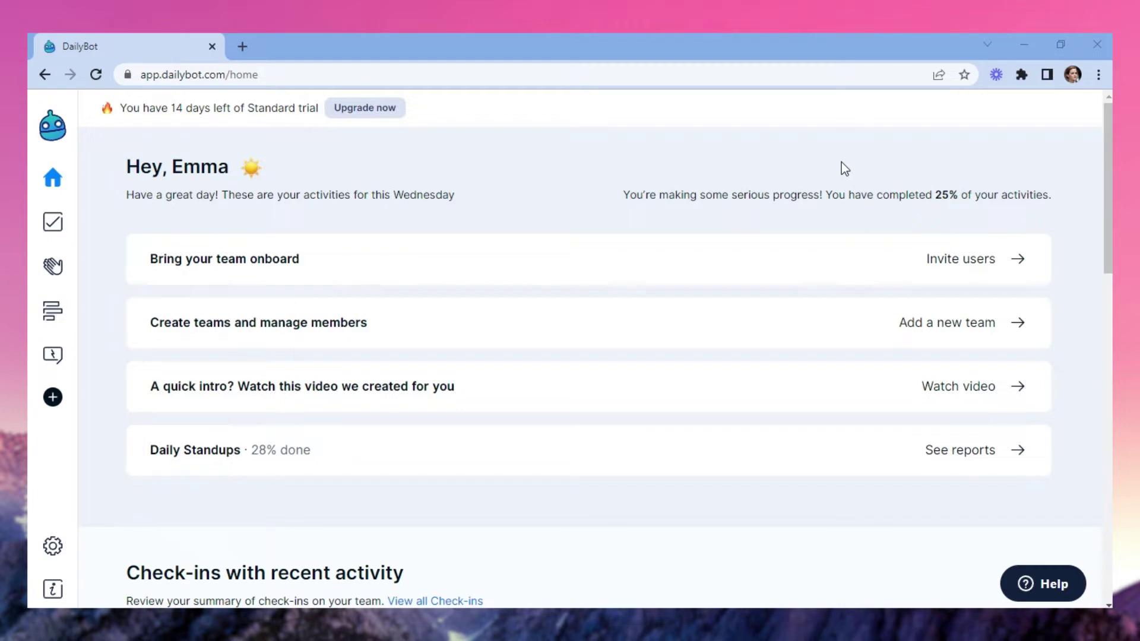
Invite the suggested Slack member, bringing the organization to 8 active members.
click(980, 261)
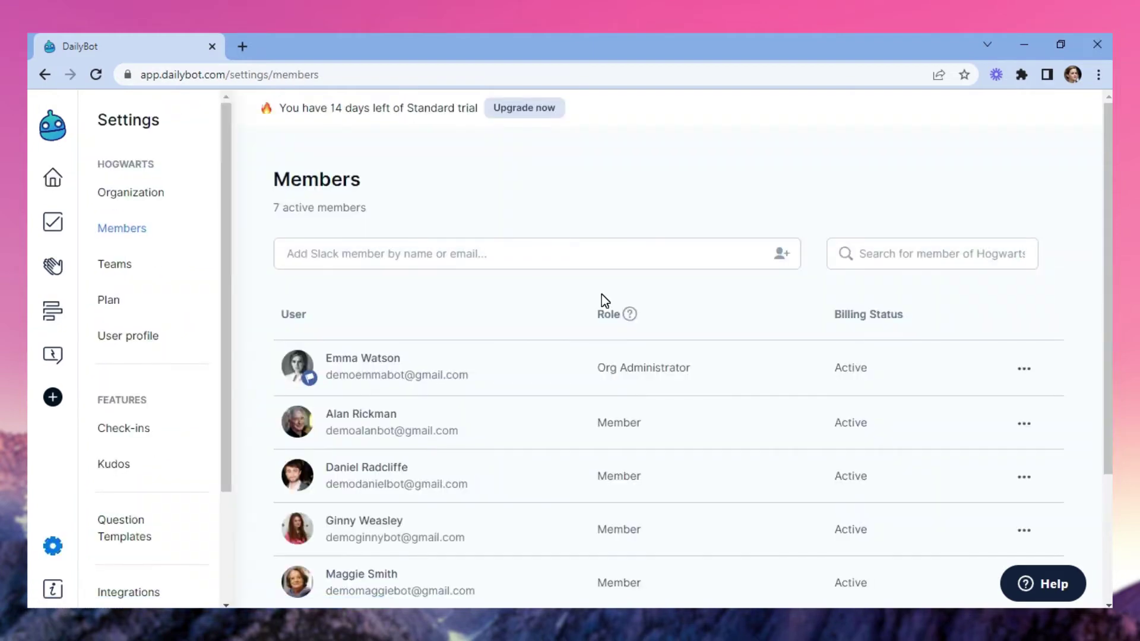
click(600, 255)
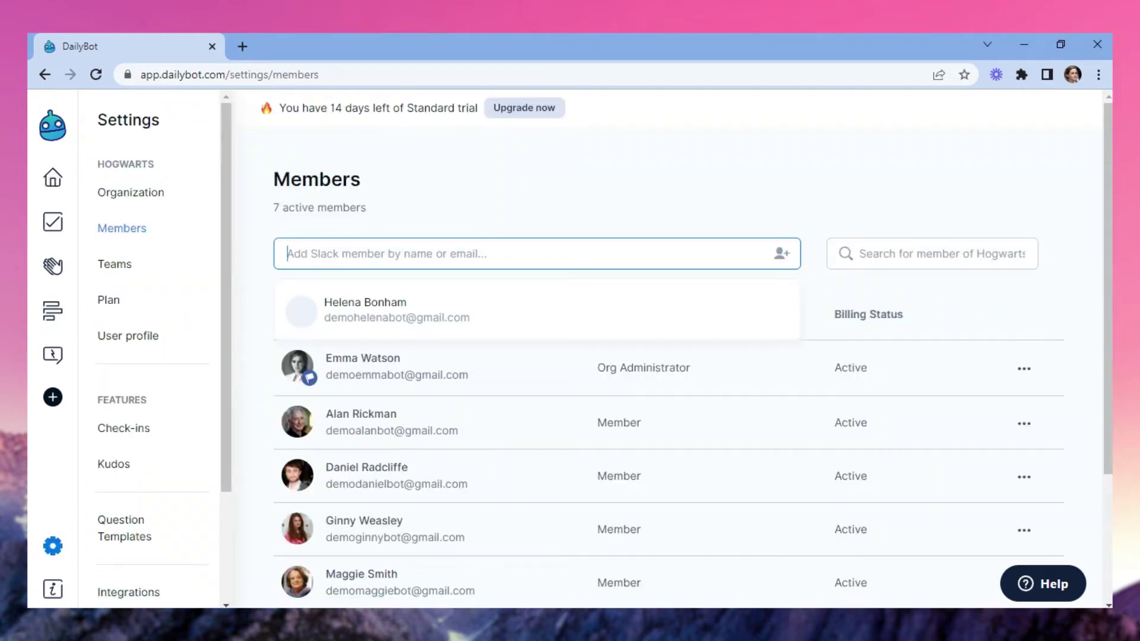
click(479, 320)
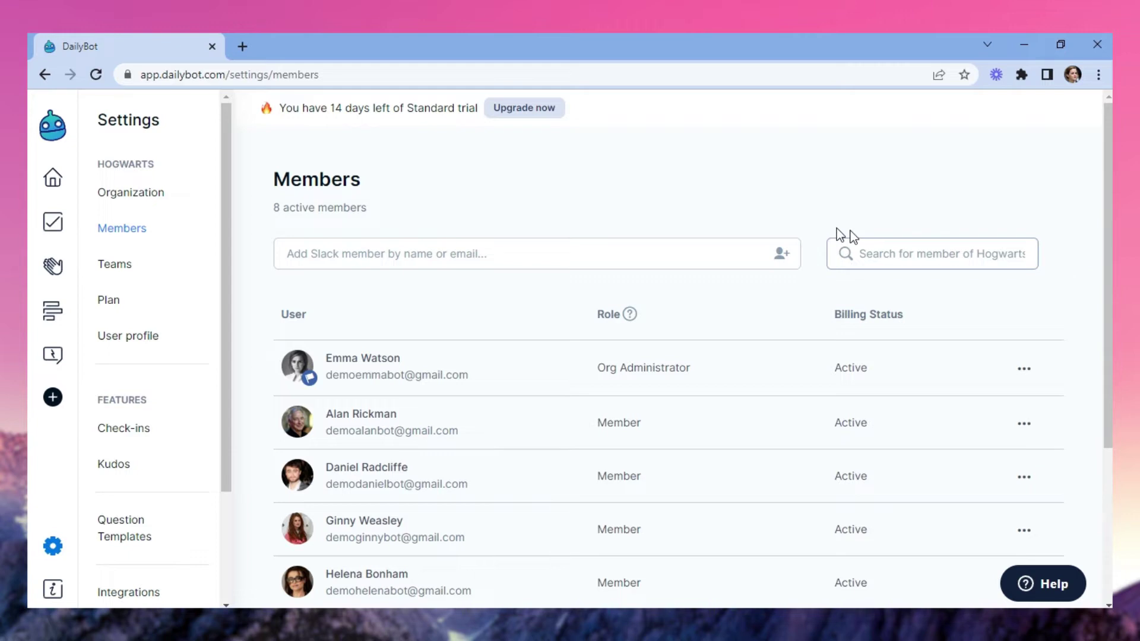
Start a new team from the home dashboard and name it 'Financial'.
click(51, 181)
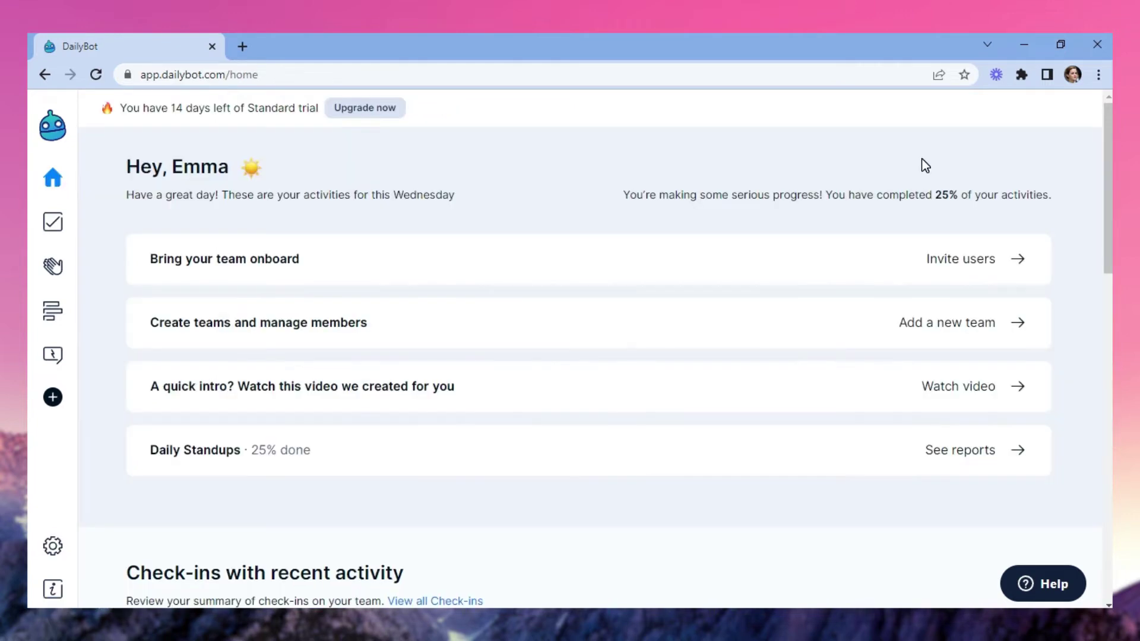
click(957, 326)
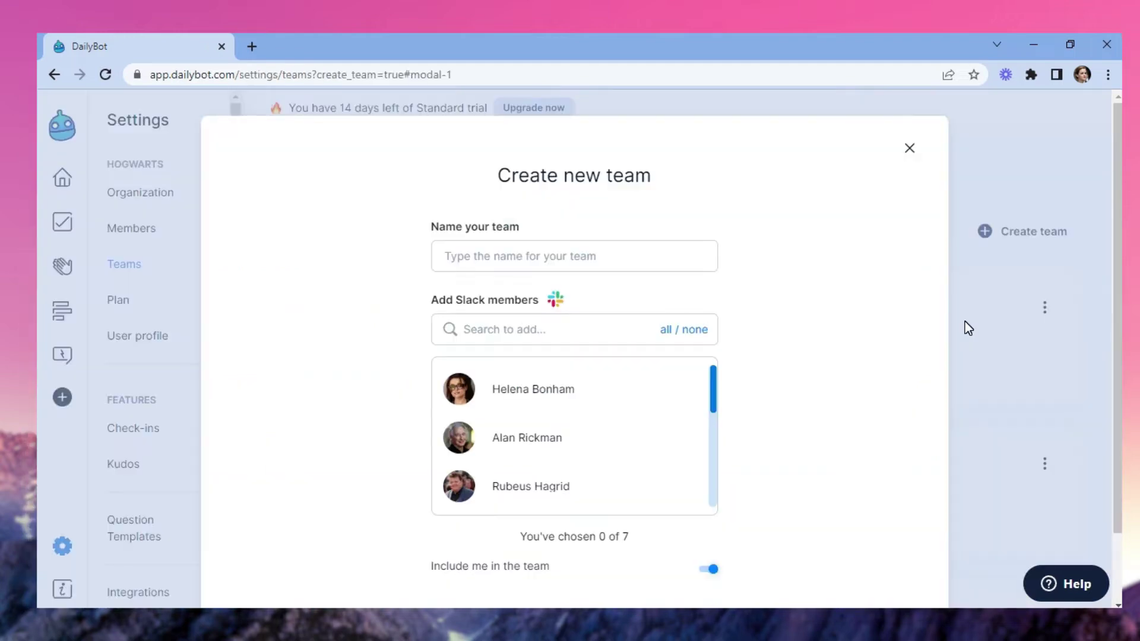
click(574, 256)
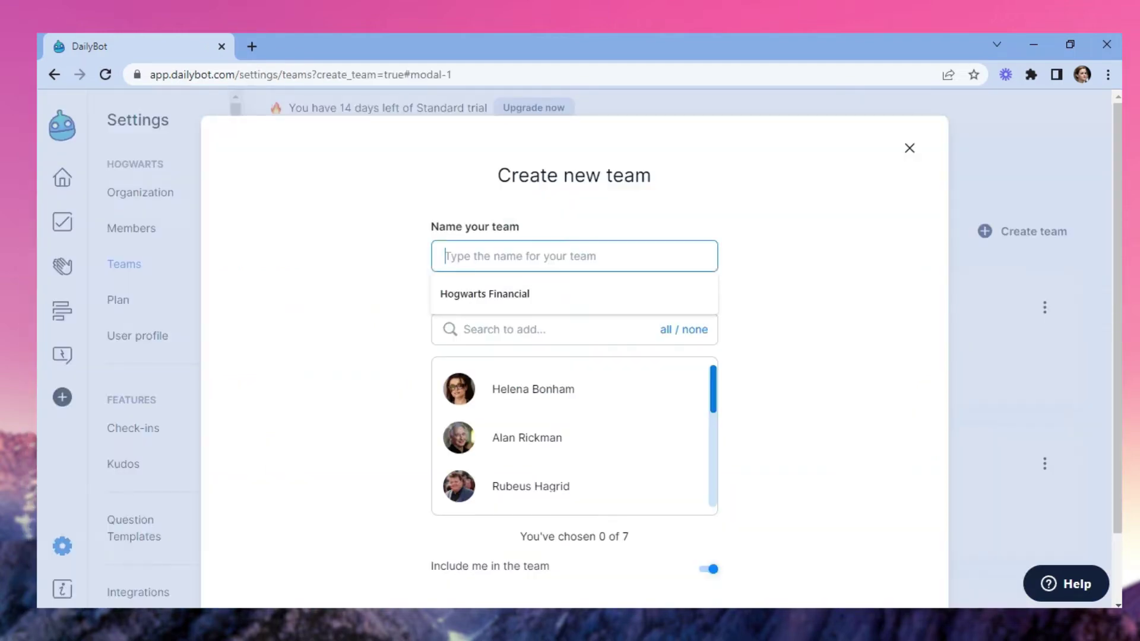
text(Financial)
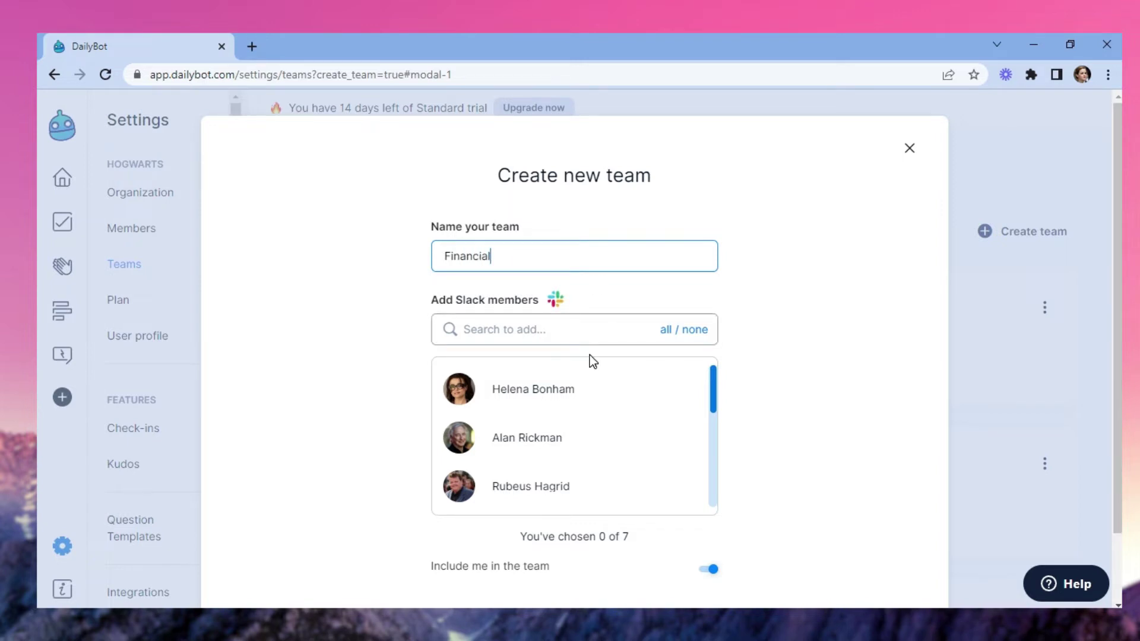
Pick two Slack members, leave yourself out, and create the Financial team.
scroll(618, 415, down, 2)
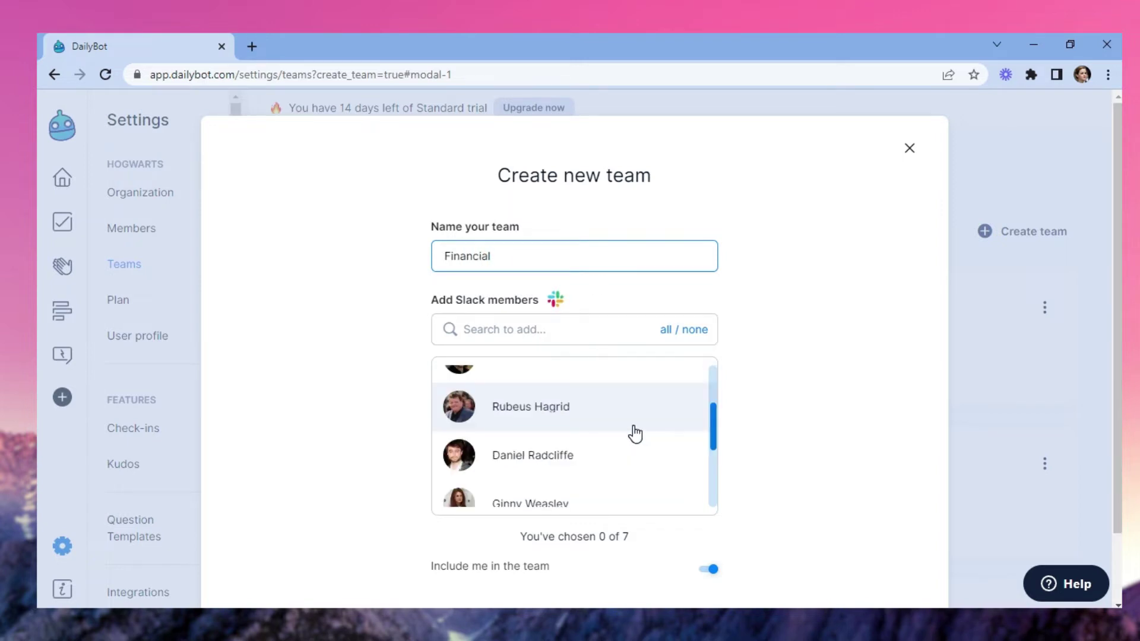
scroll(623, 422, up, 2)
click(610, 407)
scroll(612, 425, down, 5)
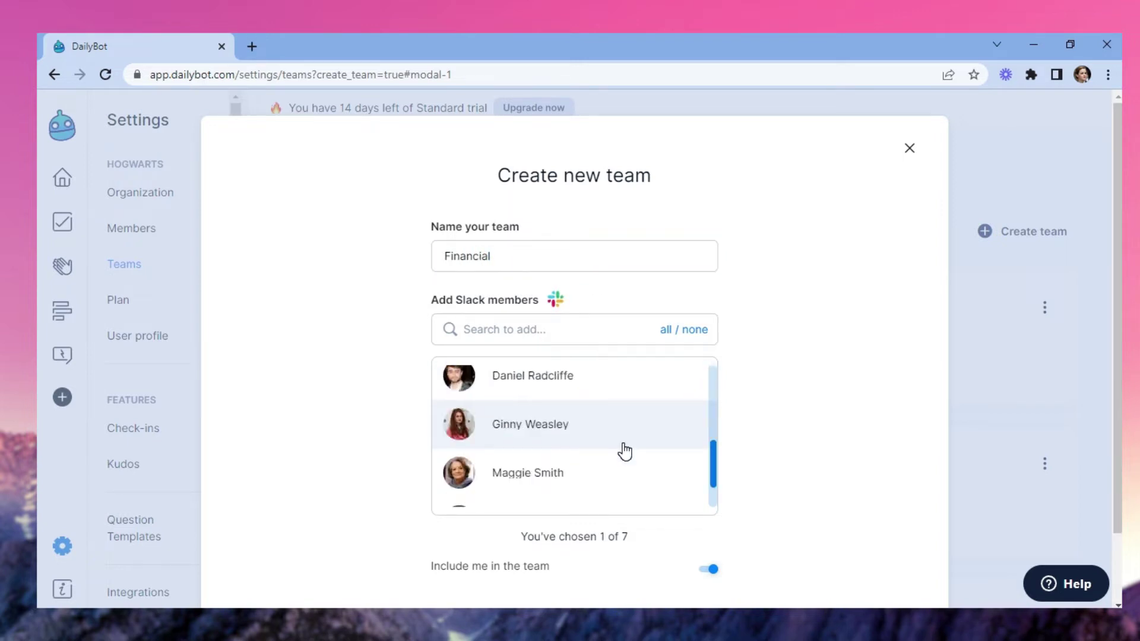
click(594, 409)
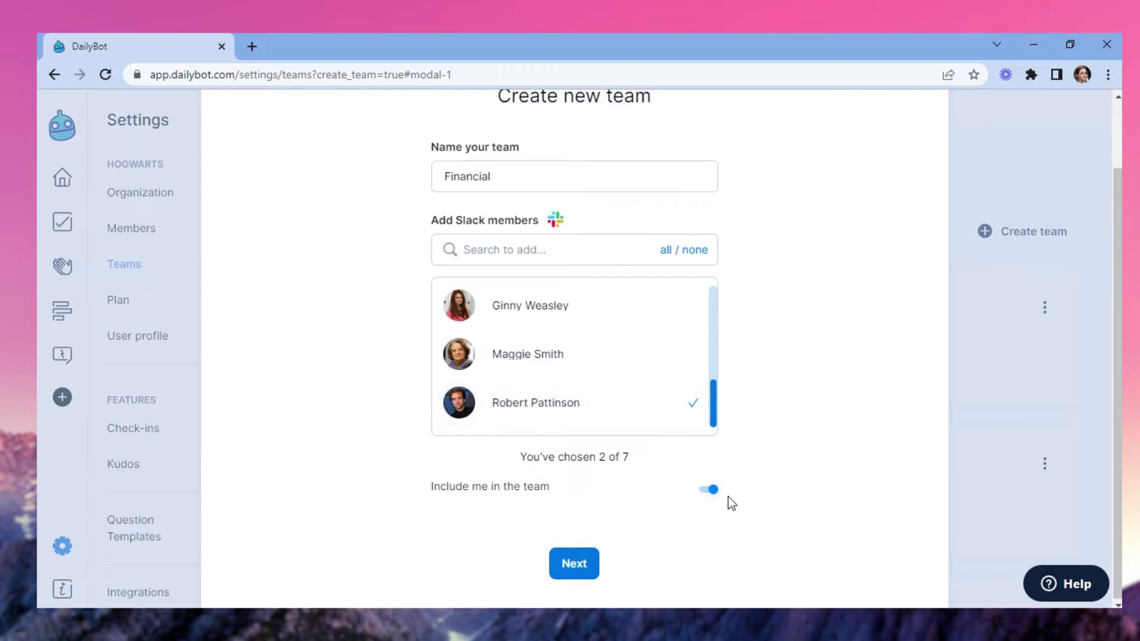
click(709, 493)
click(583, 569)
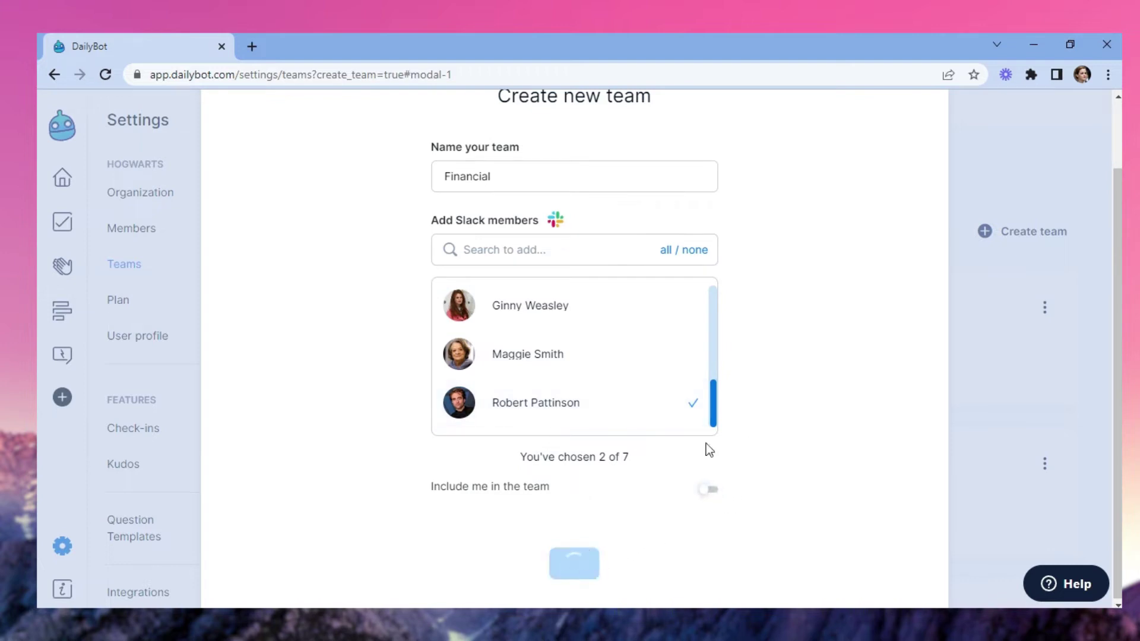
click(619, 487)
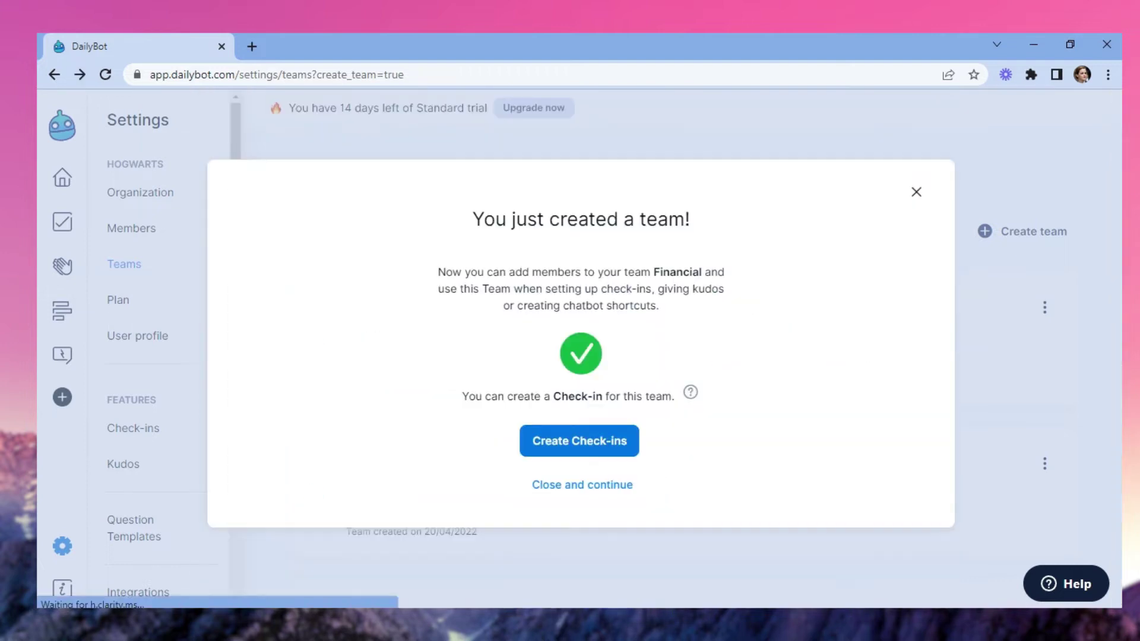
Remove the first listed member from the Marketing team and confirm the removal.
scroll(864, 348, down, 2)
scroll(864, 349, down, 4)
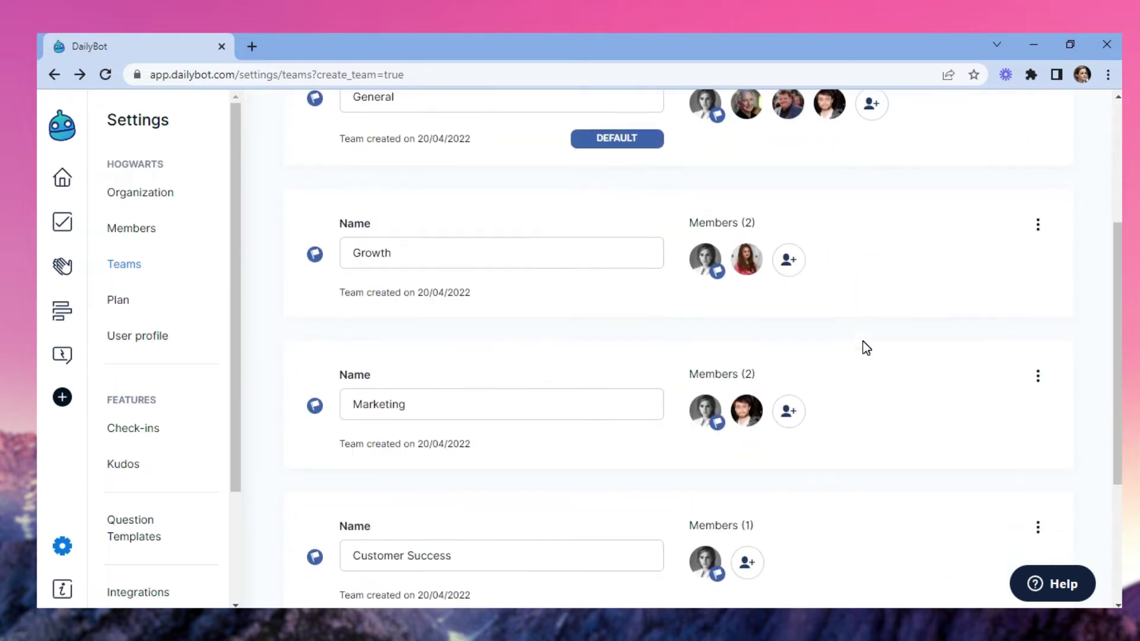
scroll(864, 341, up, 4)
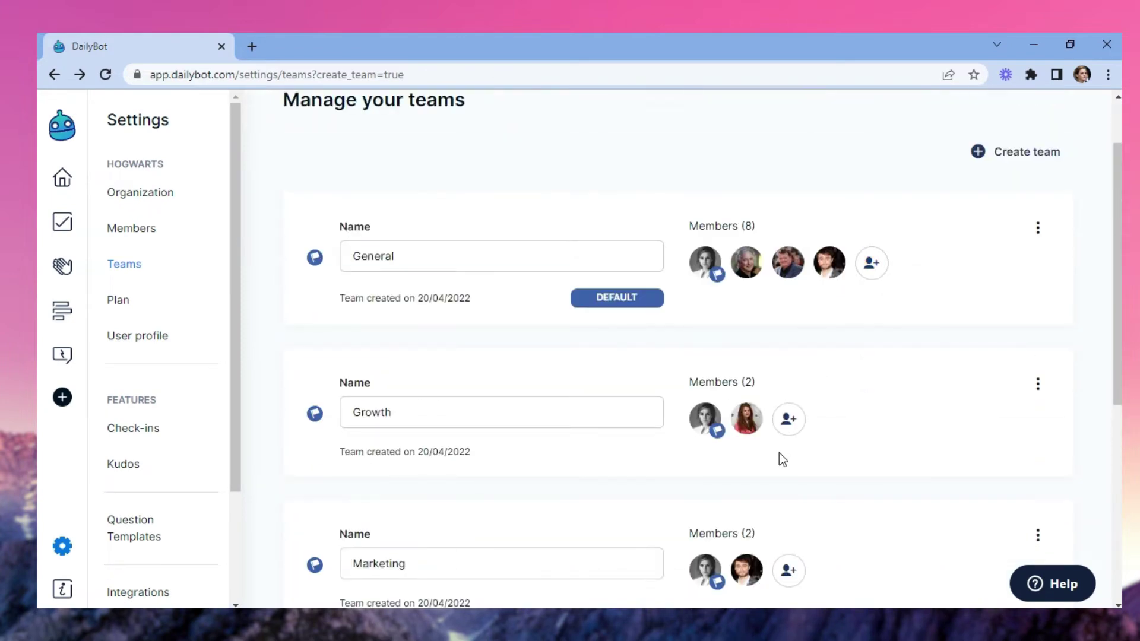
scroll(787, 428, down, 1)
scroll(787, 432, down, 2)
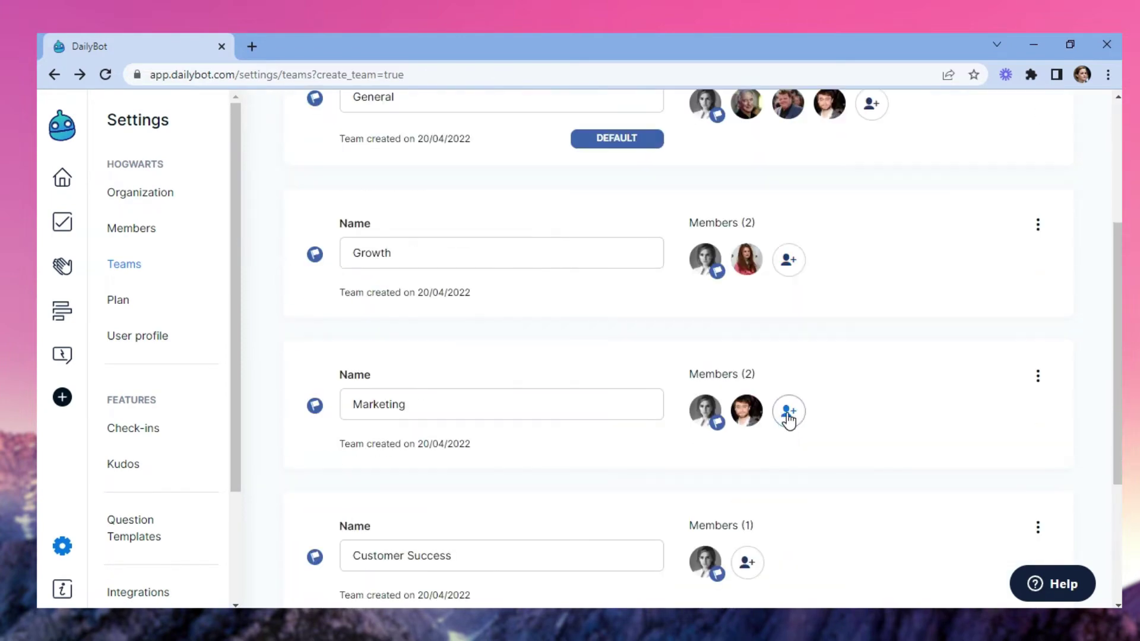
click(788, 421)
click(889, 357)
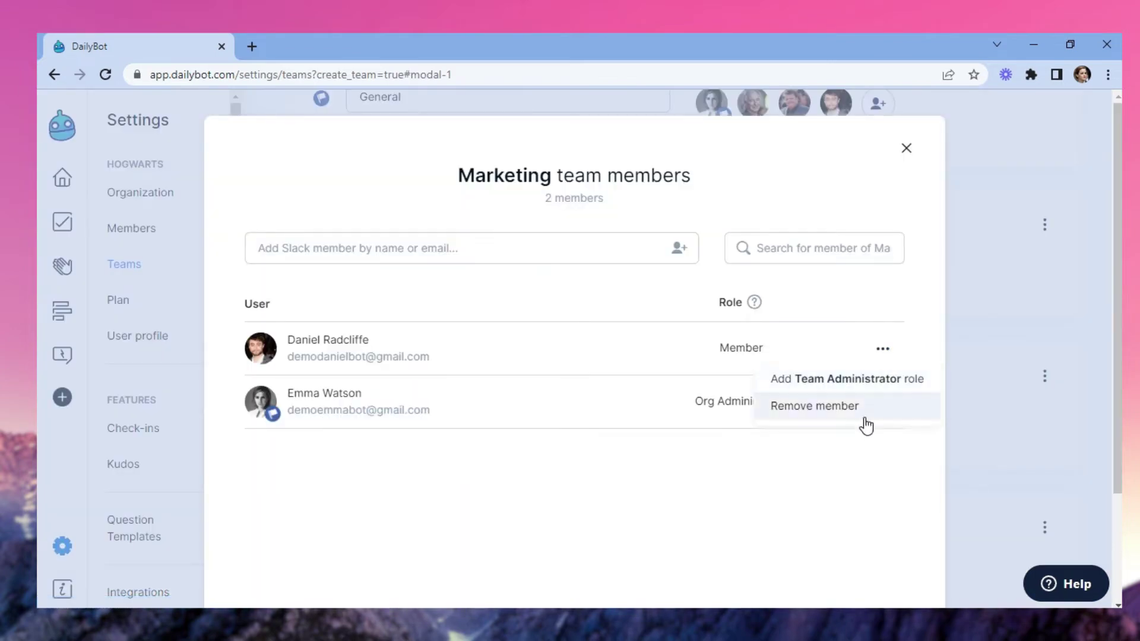
click(863, 407)
click(618, 361)
Close the Marketing members window and return to the home dashboard.
click(909, 152)
scroll(831, 345, down, 3)
scroll(865, 372, up, 5)
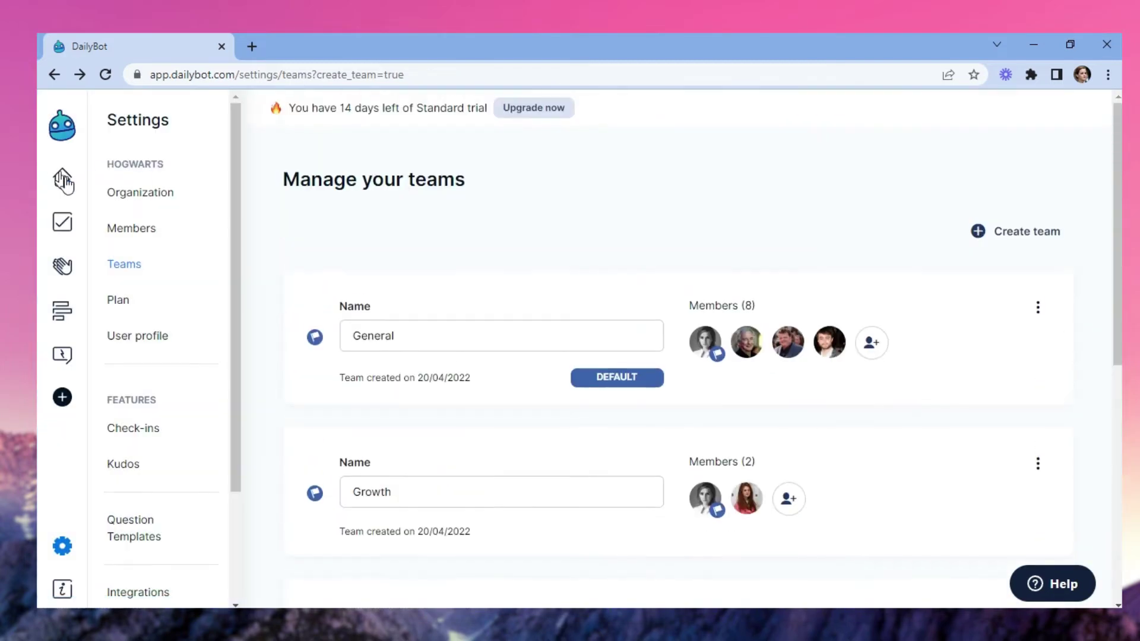
click(62, 178)
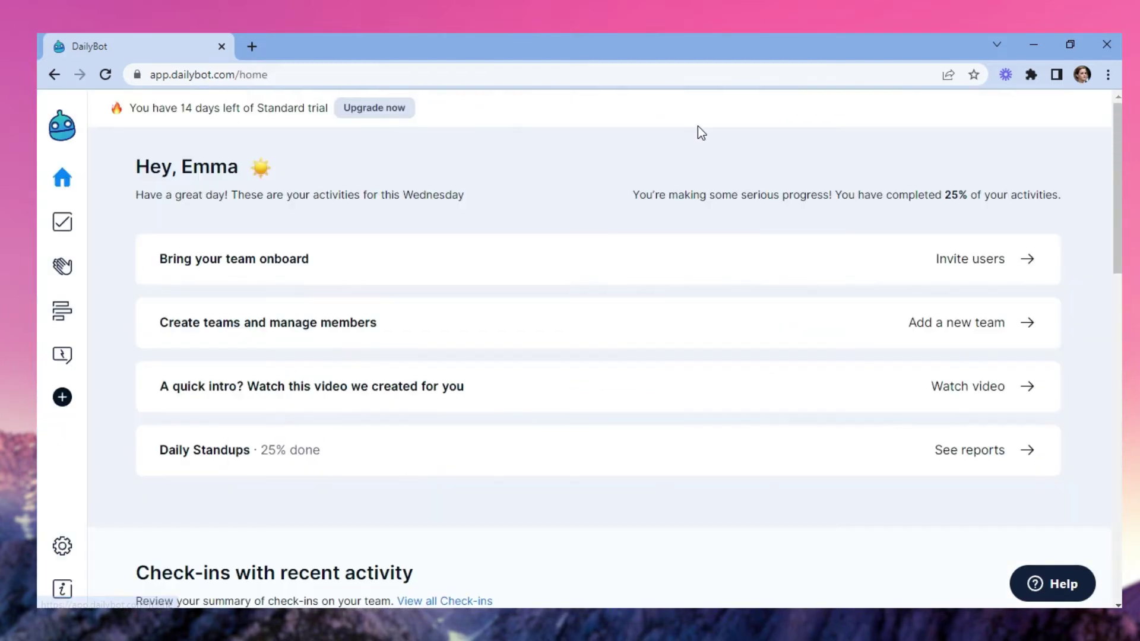
Play the 'A quick intro? Watch this video' clip from the home dashboard.
click(539, 377)
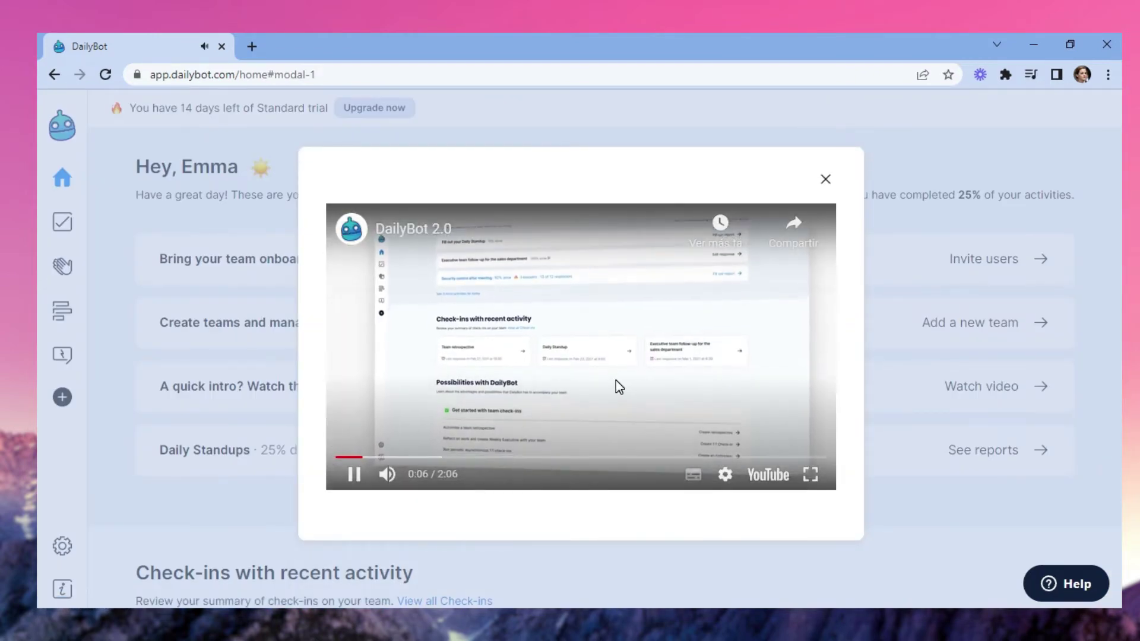
Open the Daily Standups report for April 20, 2022 and switch to its Activity feed.
click(615, 380)
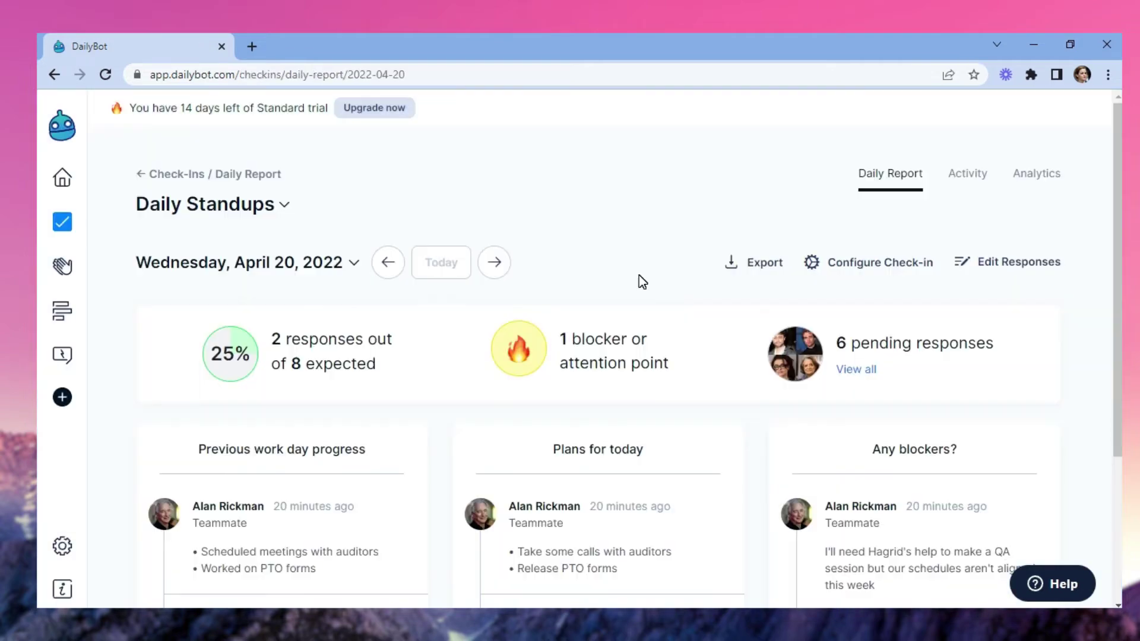
scroll(639, 279, down, 1)
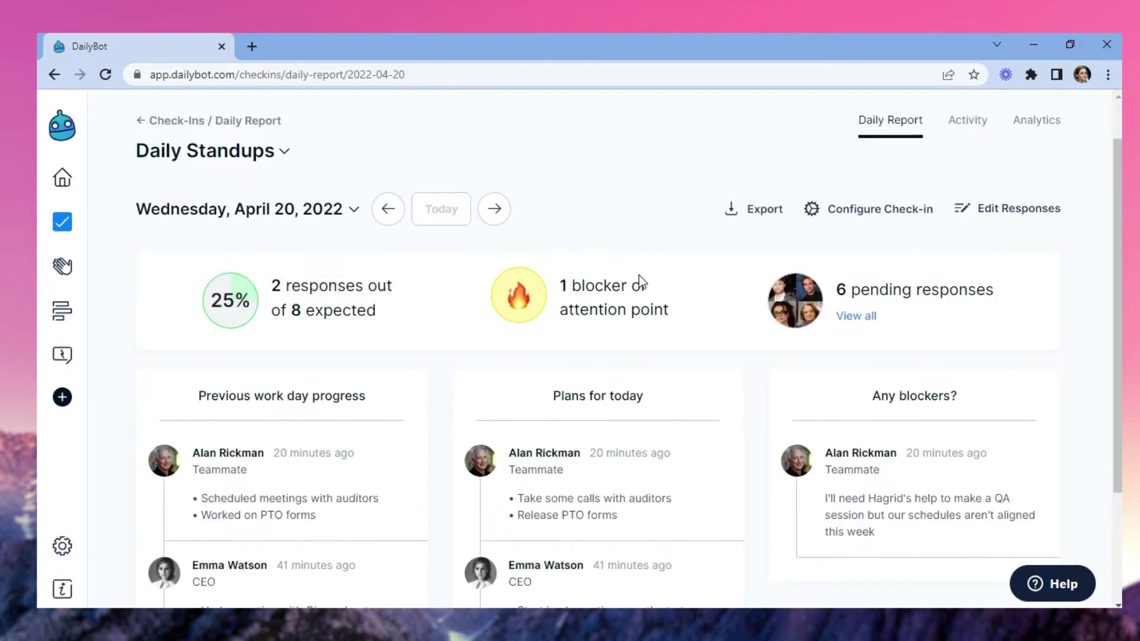
scroll(639, 275, down, 1)
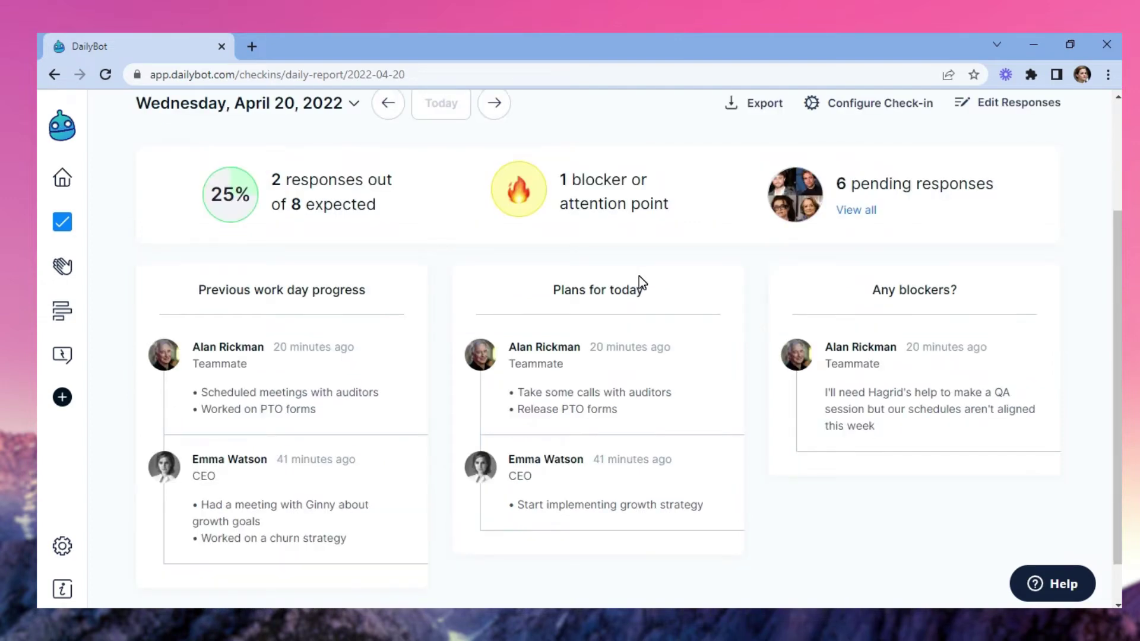
scroll(639, 276, up, 2)
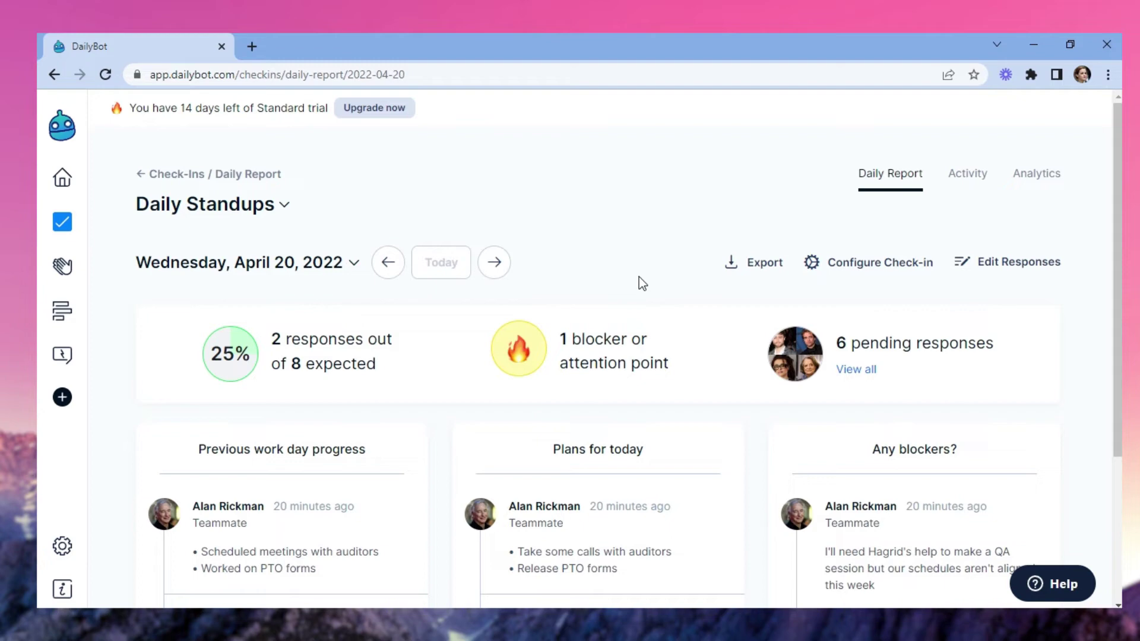
click(981, 173)
Filter the Activity feed to only the CEO, with all three standup questions selected.
scroll(665, 245, down, 3)
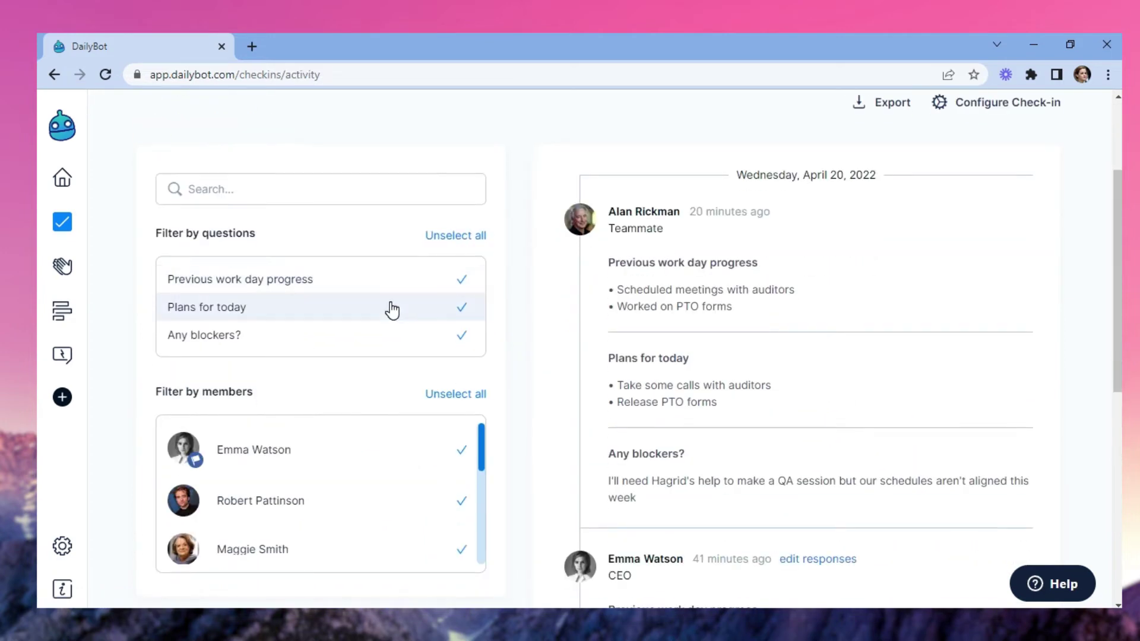
click(480, 307)
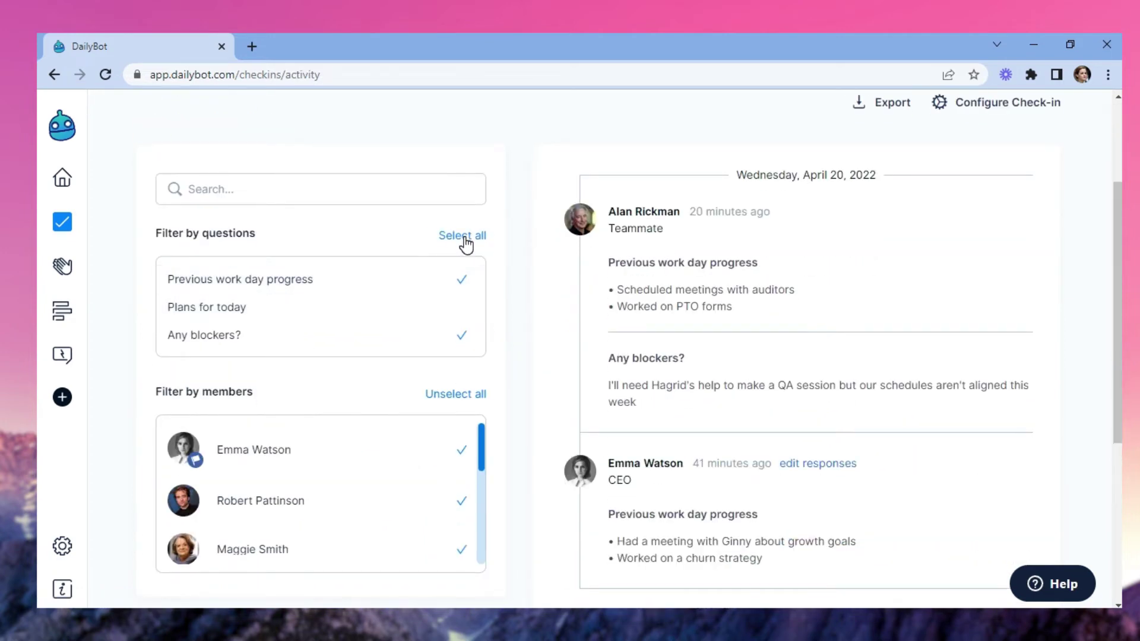
click(461, 280)
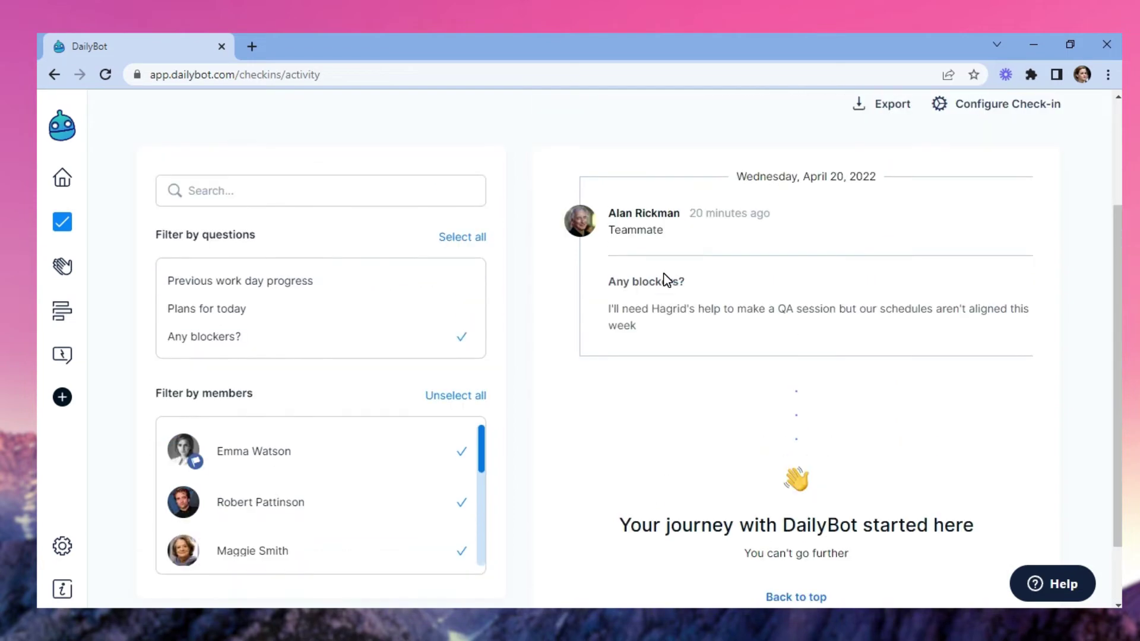
click(455, 393)
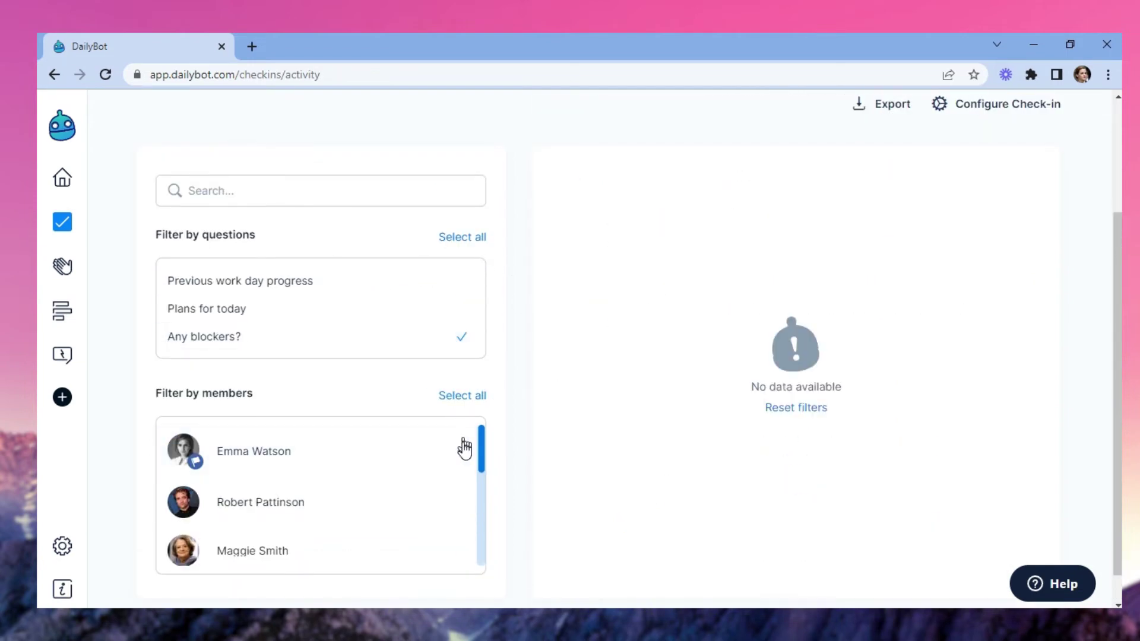
click(465, 449)
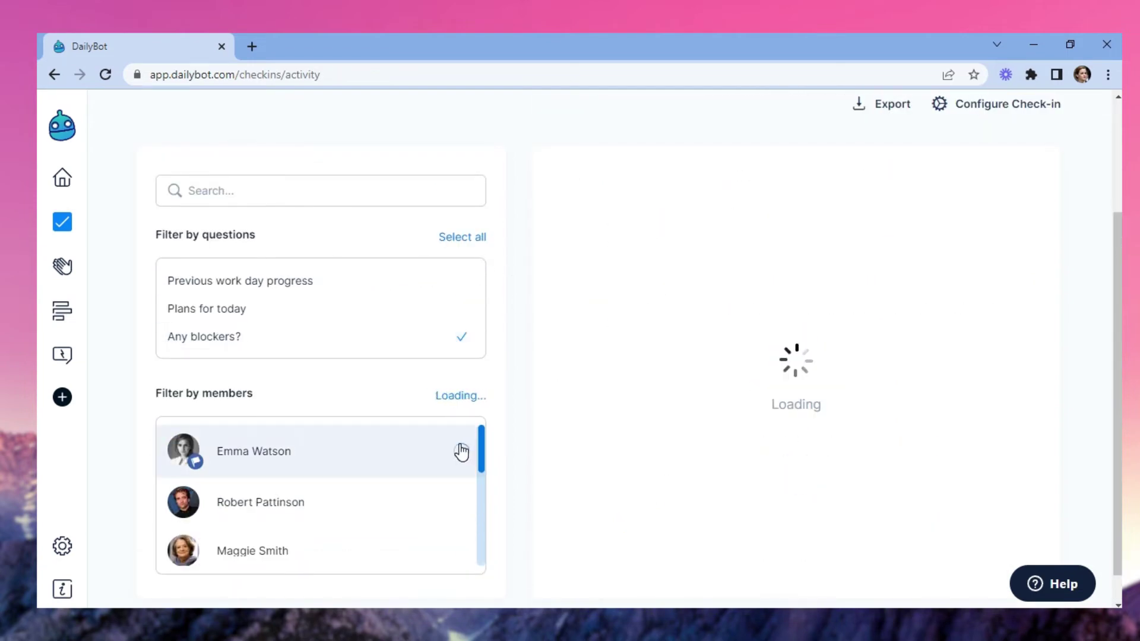
click(467, 241)
scroll(1005, 377, up, 3)
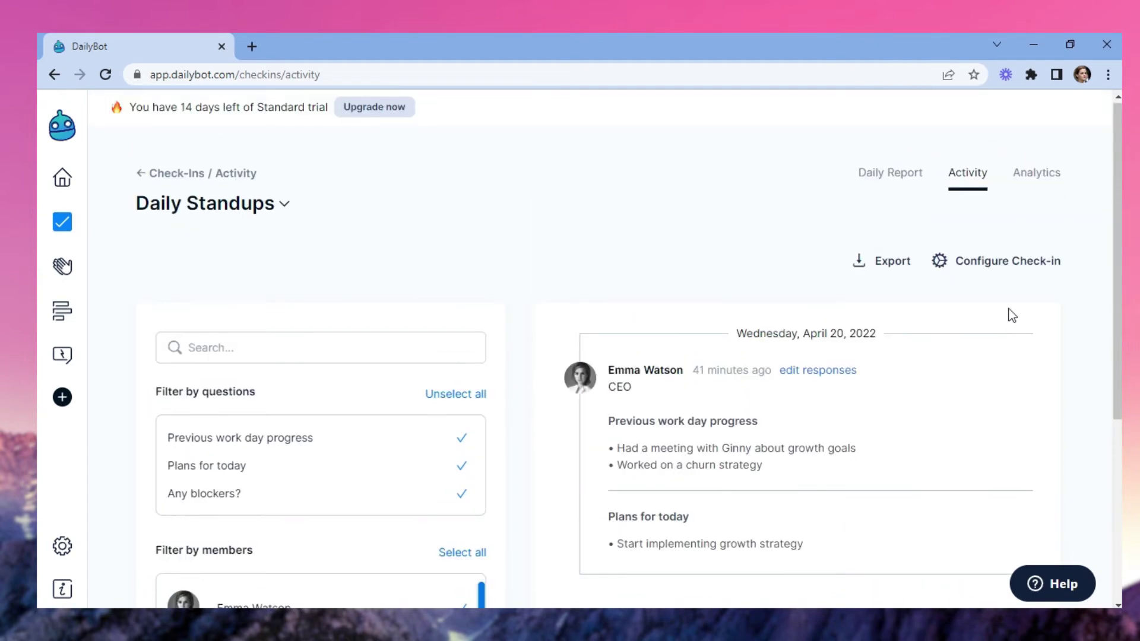
Open the Daily Standups Analytics tab and scroll through the response charts.
click(1039, 175)
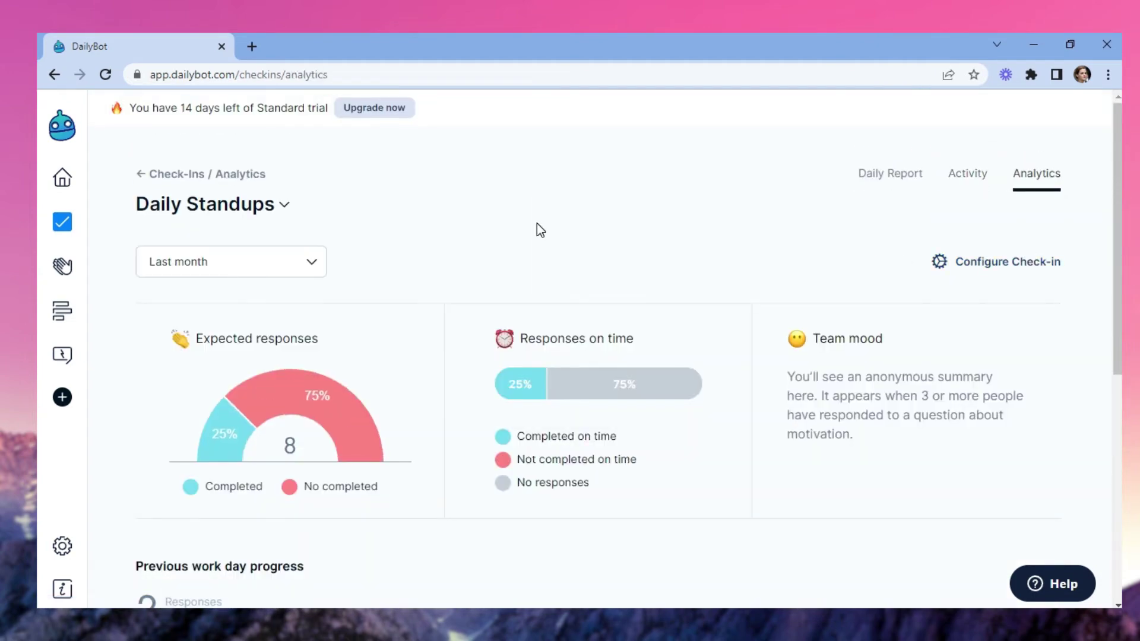
scroll(536, 223, down, 1)
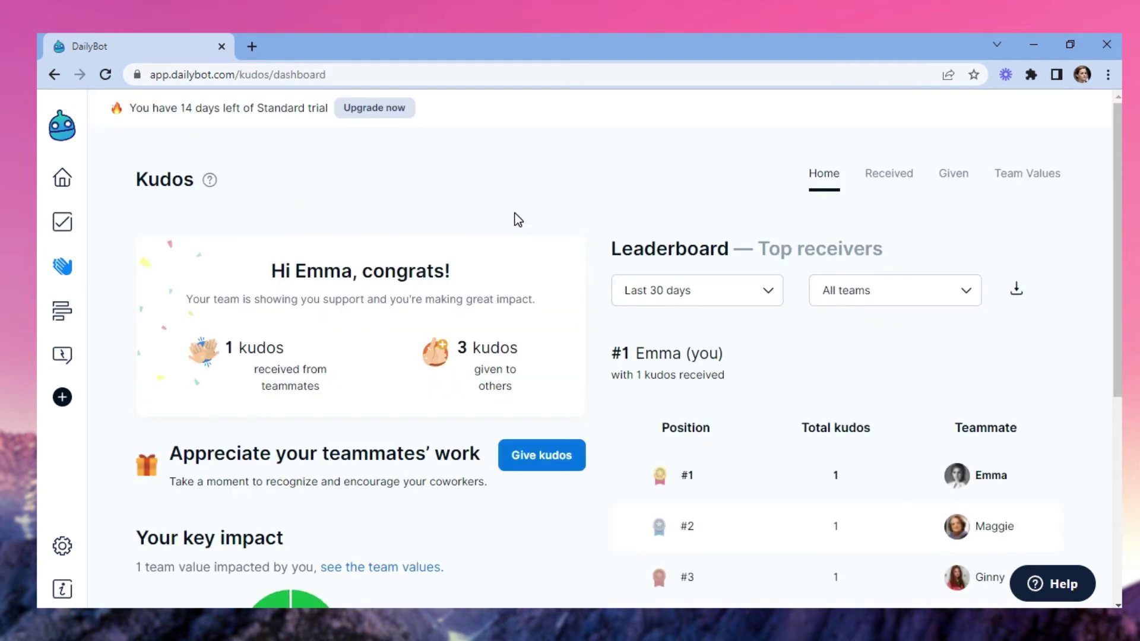
Browse the kudos leaderboard's period and team filters, then dismiss its export options.
scroll(515, 213, down, 3)
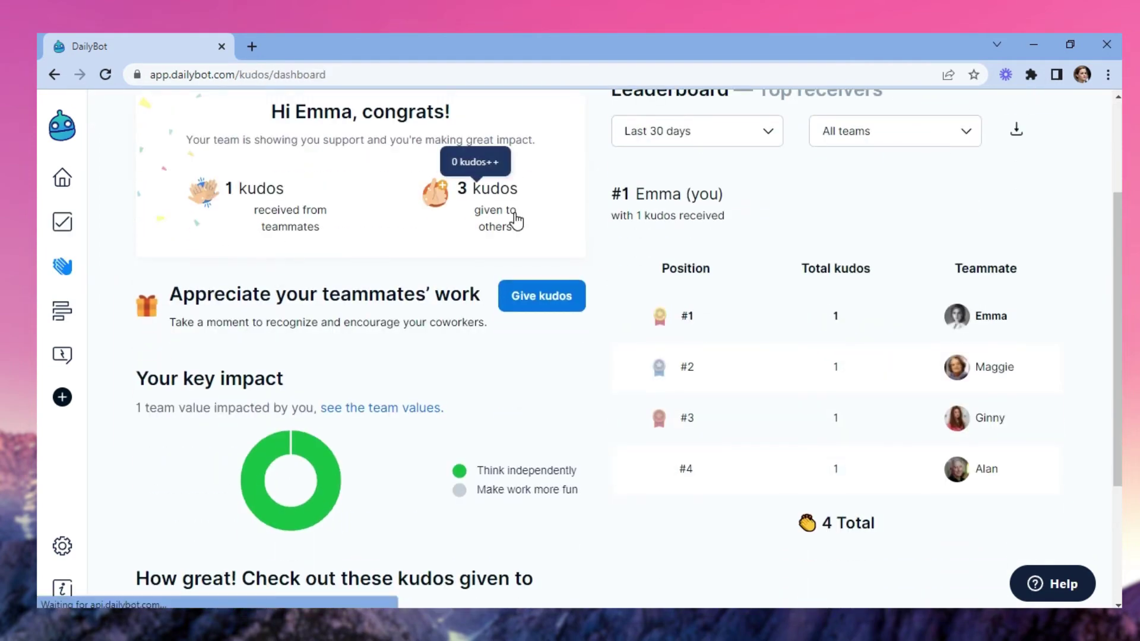
scroll(517, 220, down, 2)
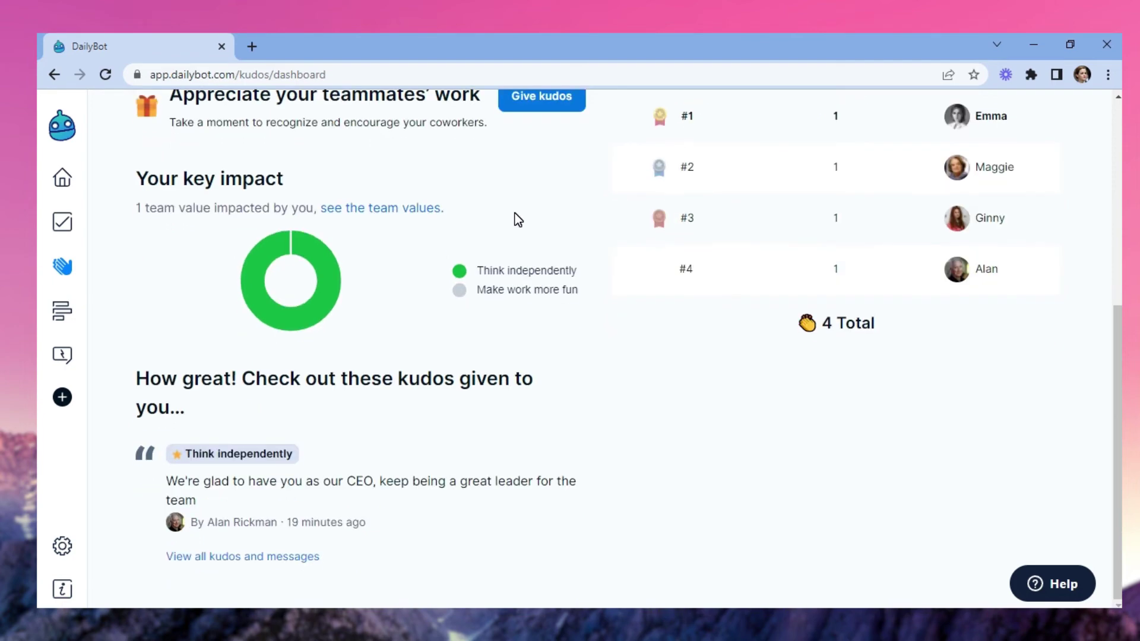
scroll(516, 219, up, 5)
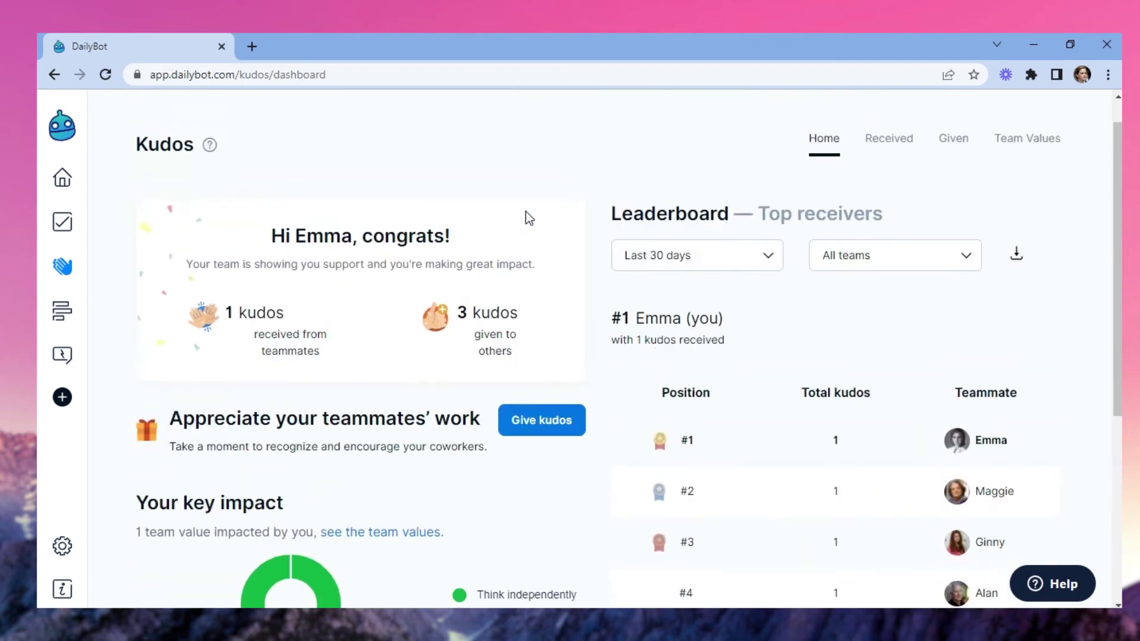
click(731, 294)
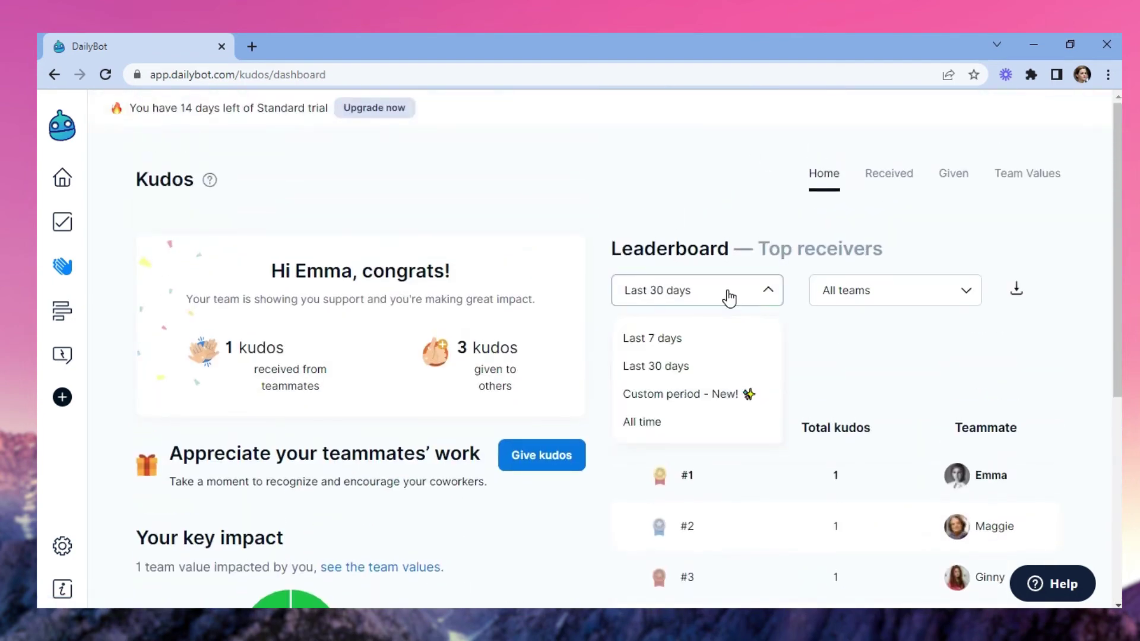
click(886, 291)
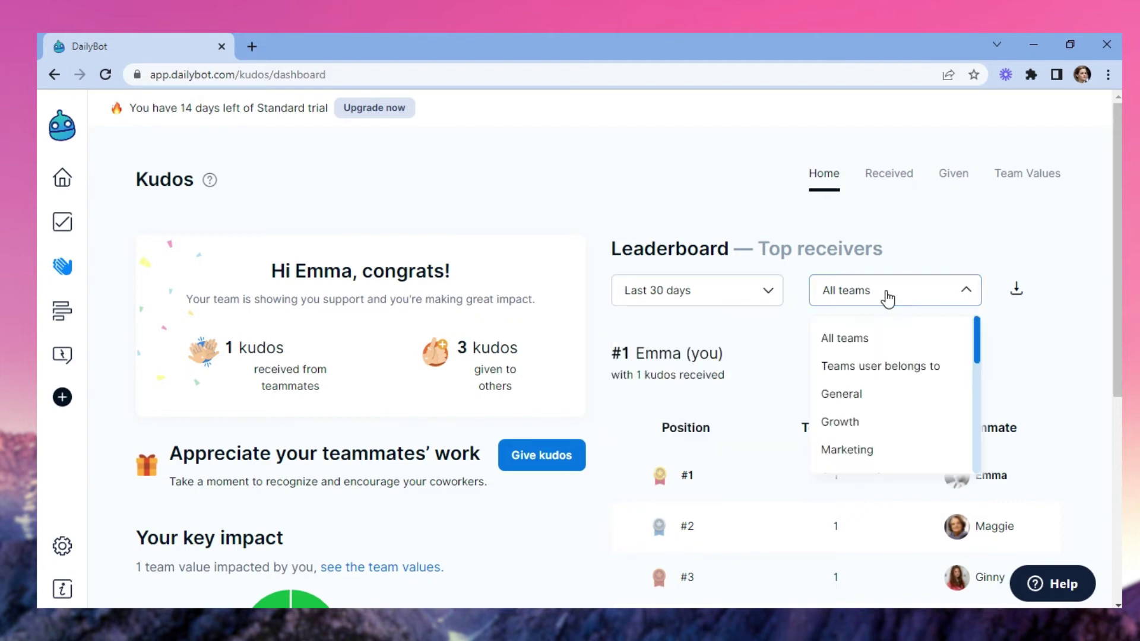
scroll(938, 416, down, 1)
scroll(932, 392, up, 2)
click(1017, 291)
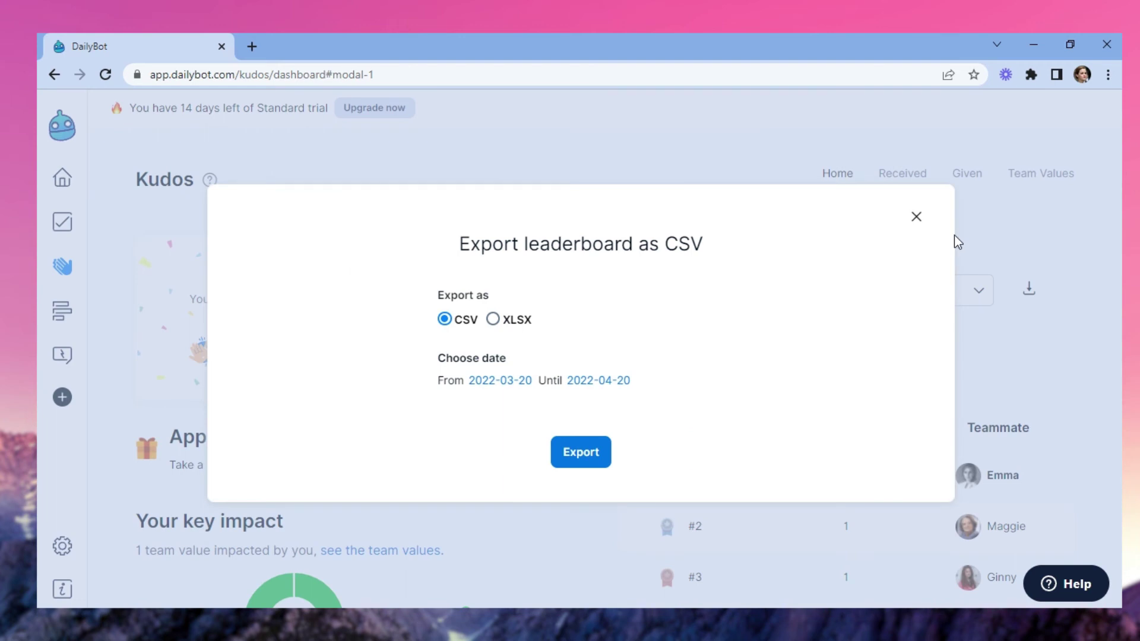
click(916, 217)
Check Received and Given kudos, then view team values Make work more fun and Think independently.
click(890, 176)
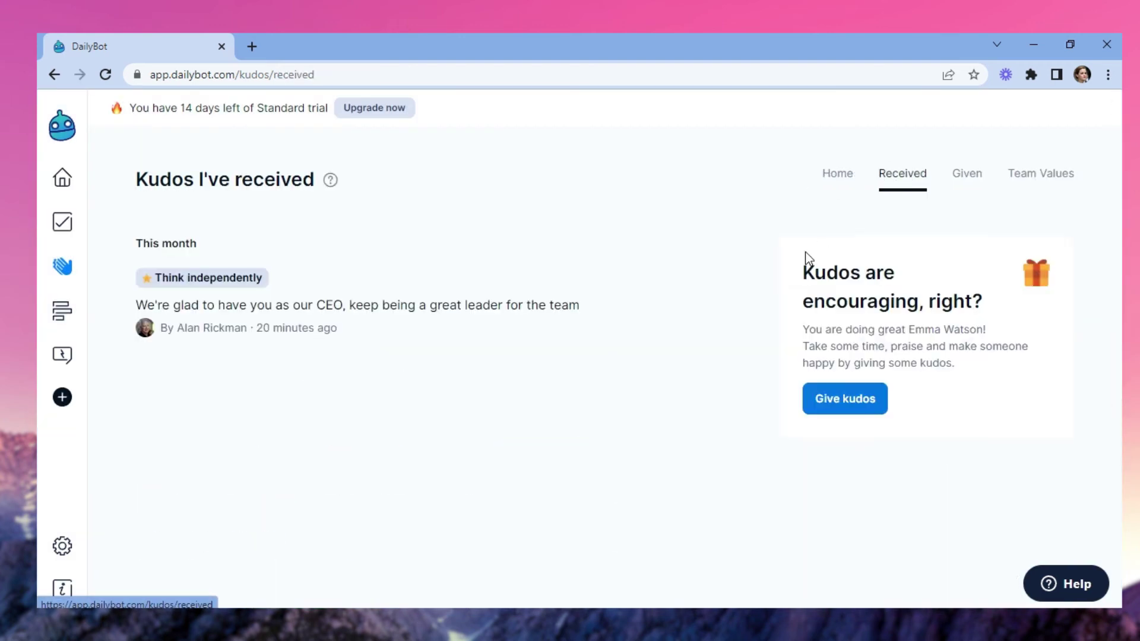
click(975, 183)
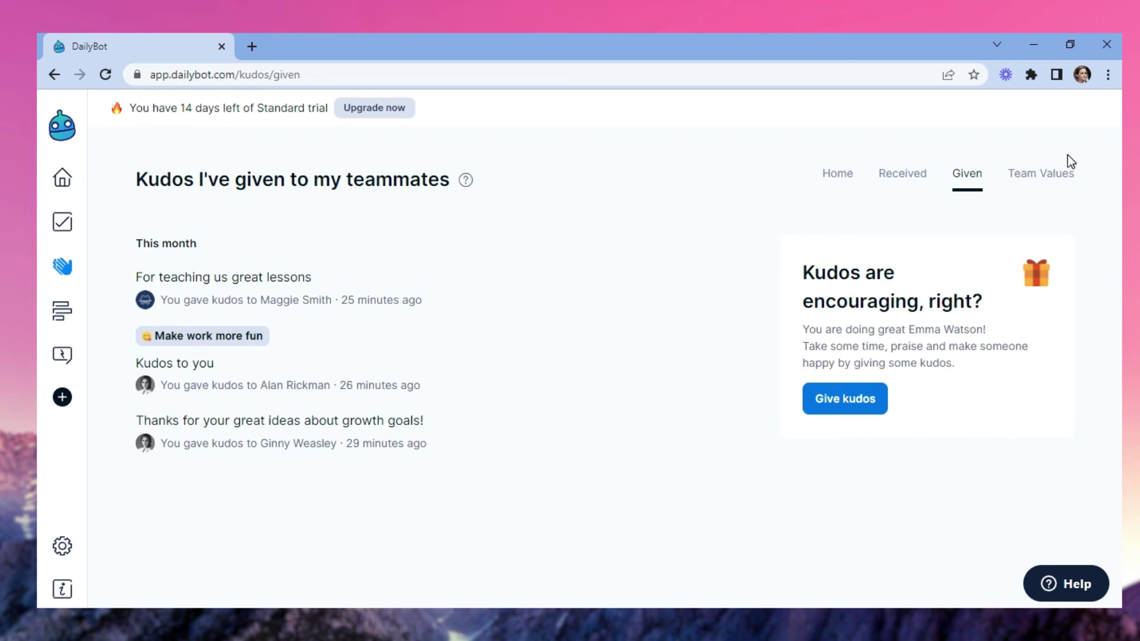
click(1041, 175)
scroll(604, 327, down, 3)
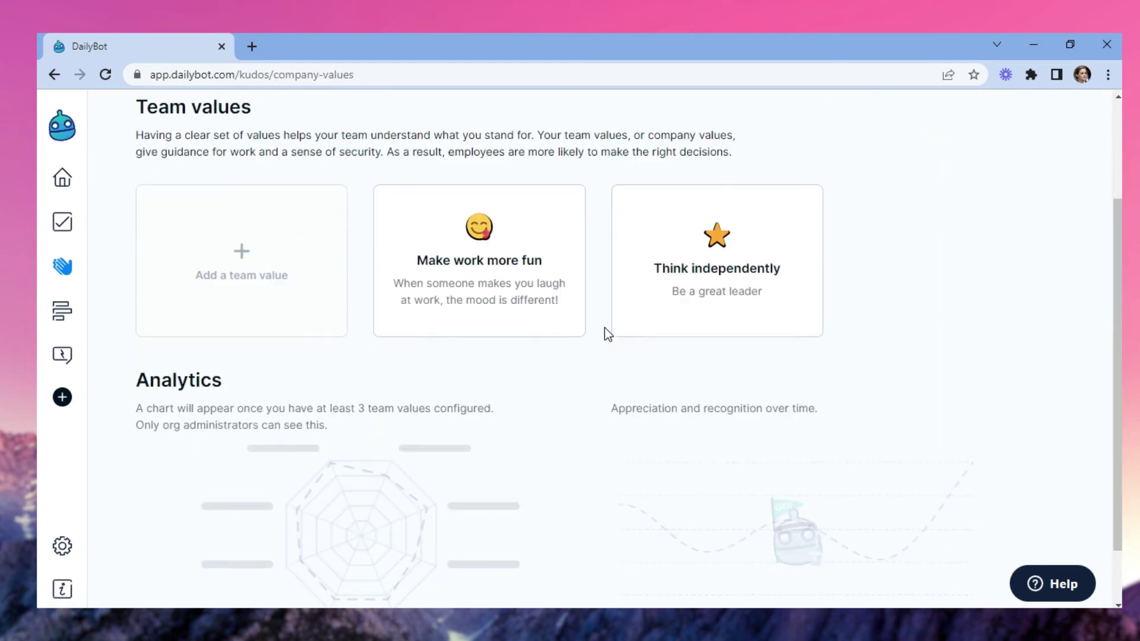
scroll(604, 327, up, 3)
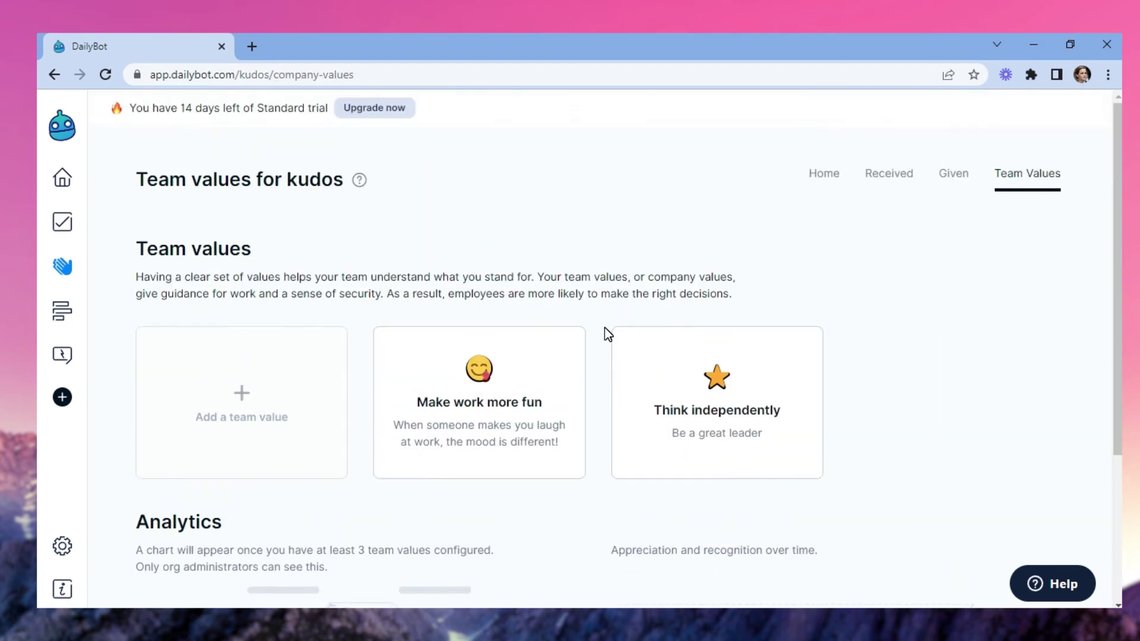
Open the Vacation request form's records and view its empty response Summary.
click(62, 310)
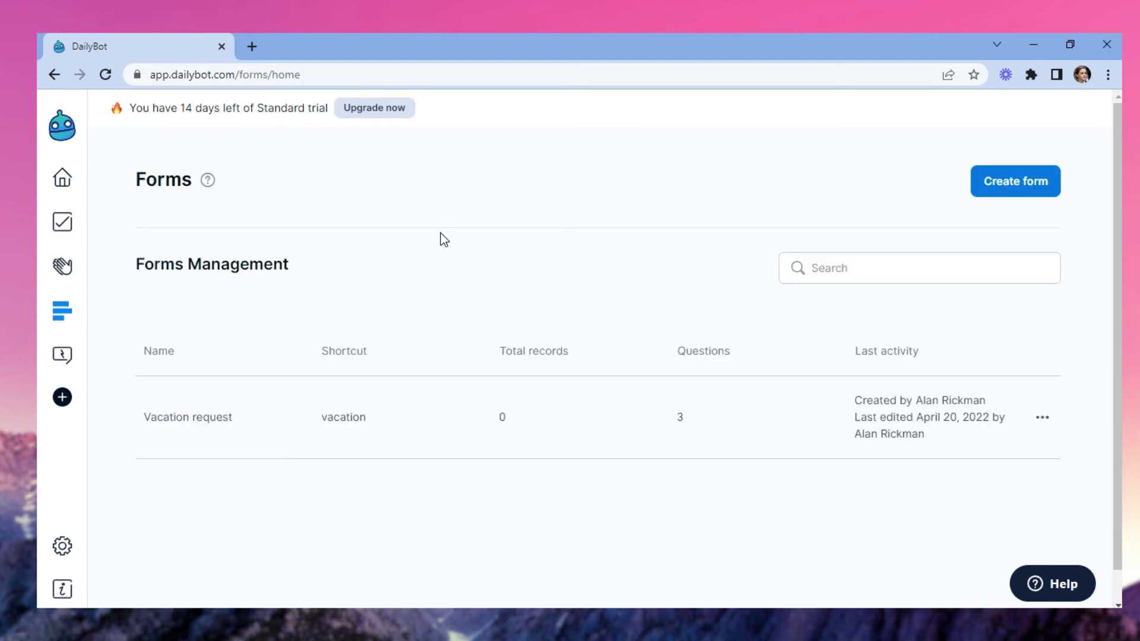
scroll(594, 297, down, 1)
click(742, 380)
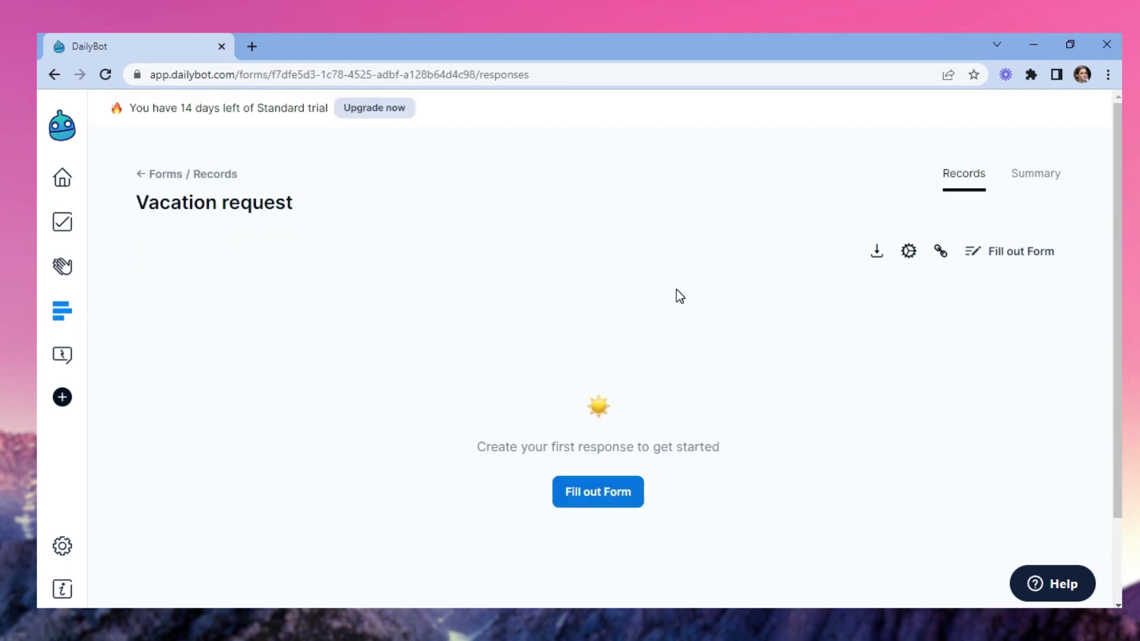
scroll(677, 295, down, 1)
scroll(677, 295, up, 1)
click(1051, 189)
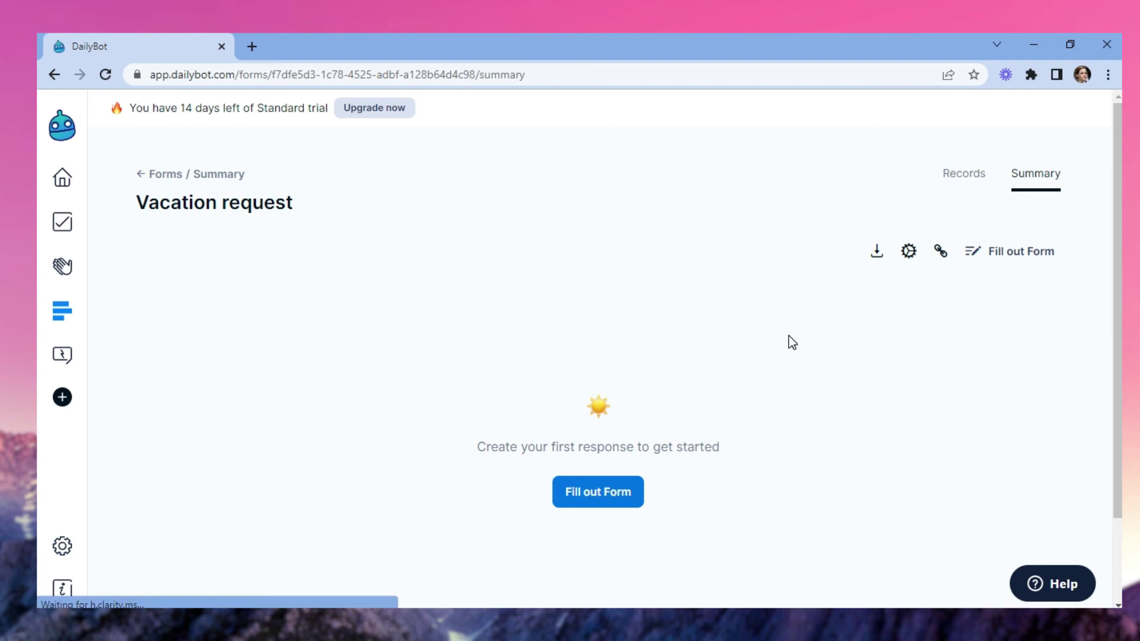
Preview filling out the Vacation request form, then go back to its records.
click(599, 492)
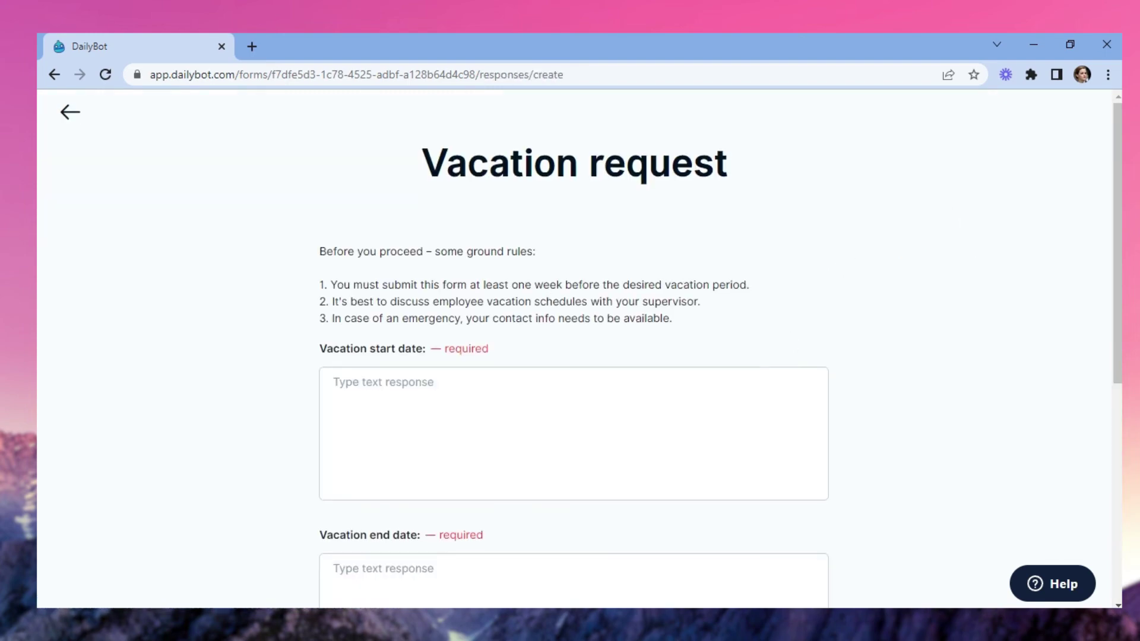
scroll(603, 252, down, 5)
scroll(288, 276, up, 4)
scroll(288, 276, up, 2)
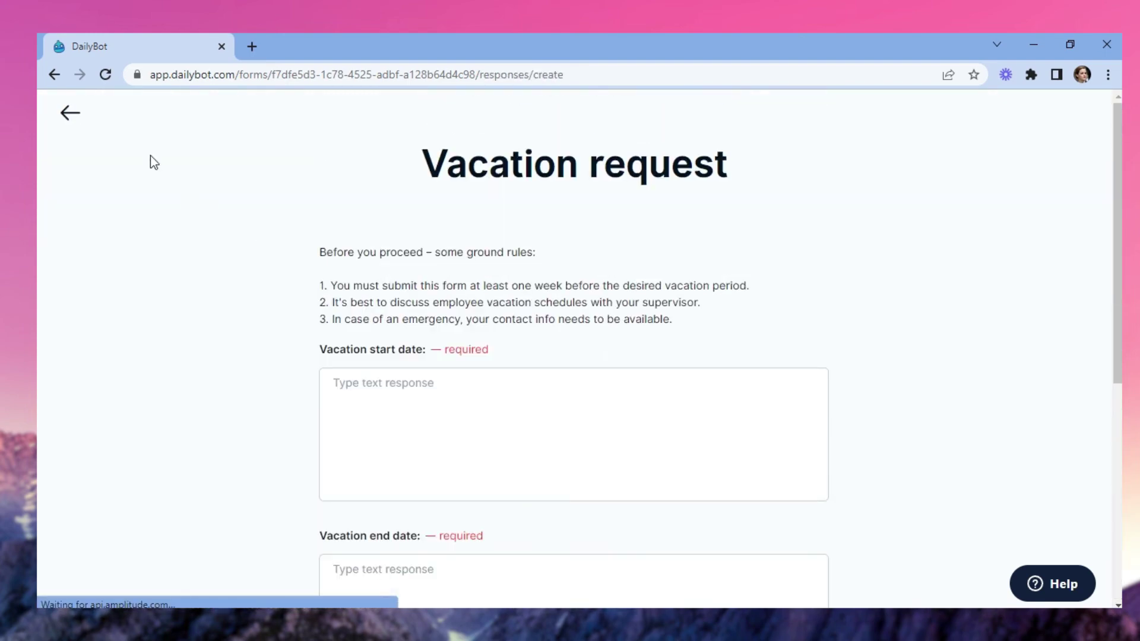
click(70, 113)
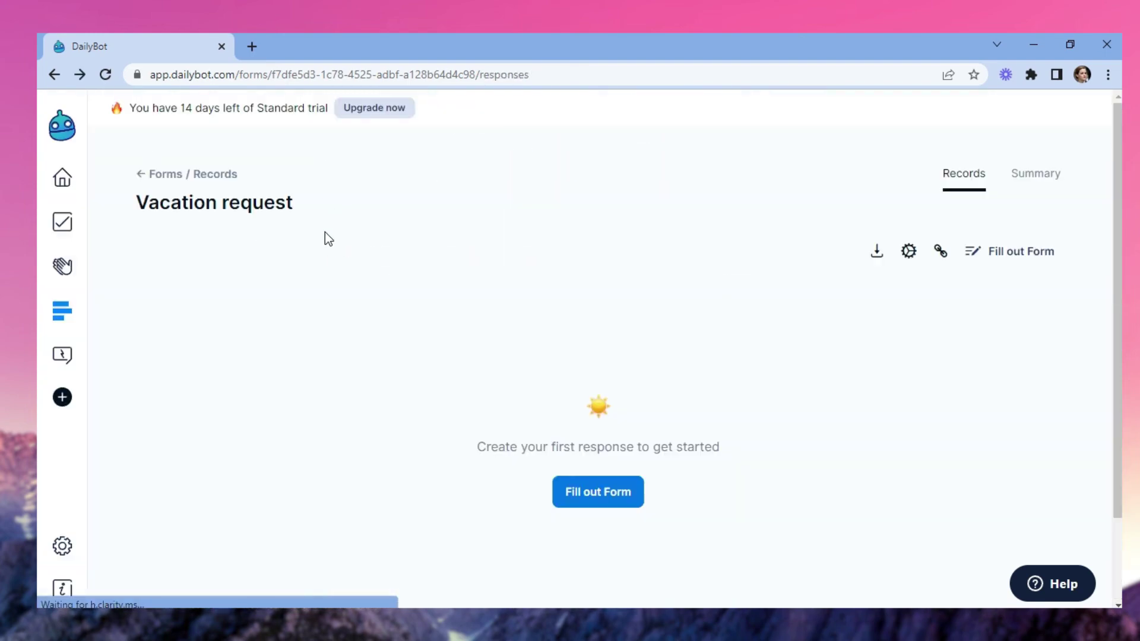
click(62, 355)
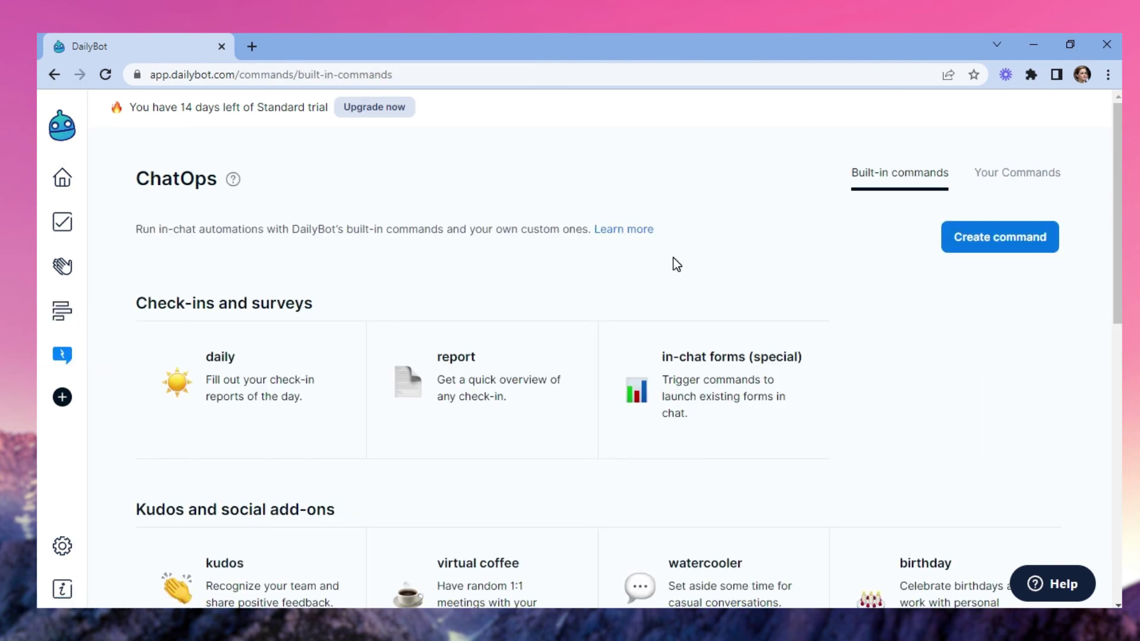
Scroll the built-in ChatOps commands, then view Your Commands showing the vacation shortcut.
scroll(677, 263, down, 1)
scroll(849, 268, down, 1)
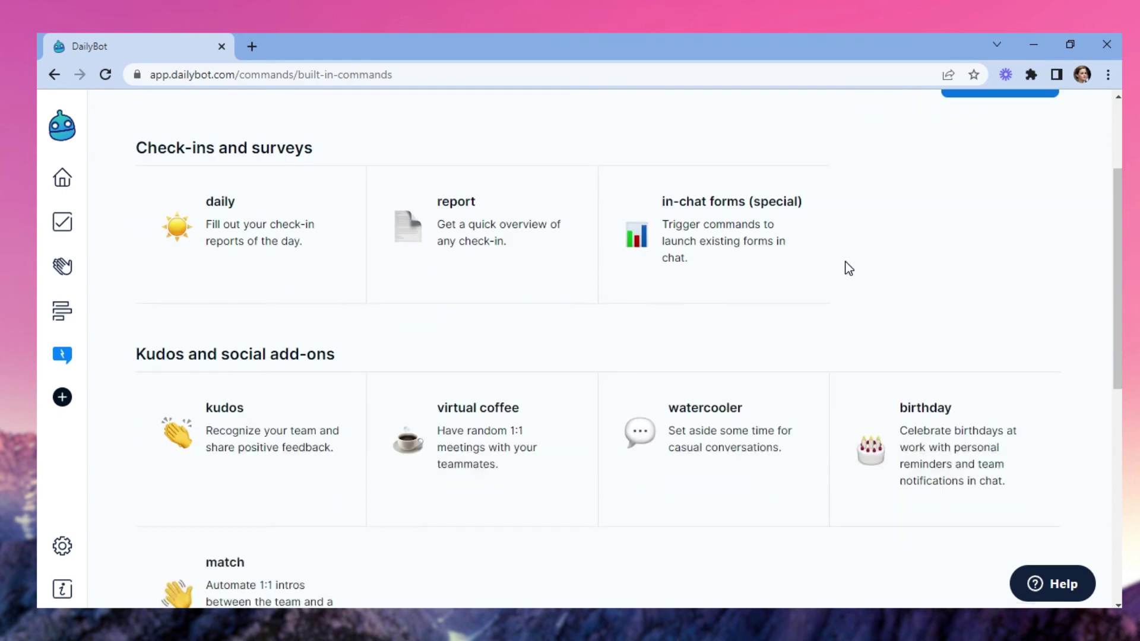
scroll(928, 306, down, 1)
scroll(925, 305, up, 3)
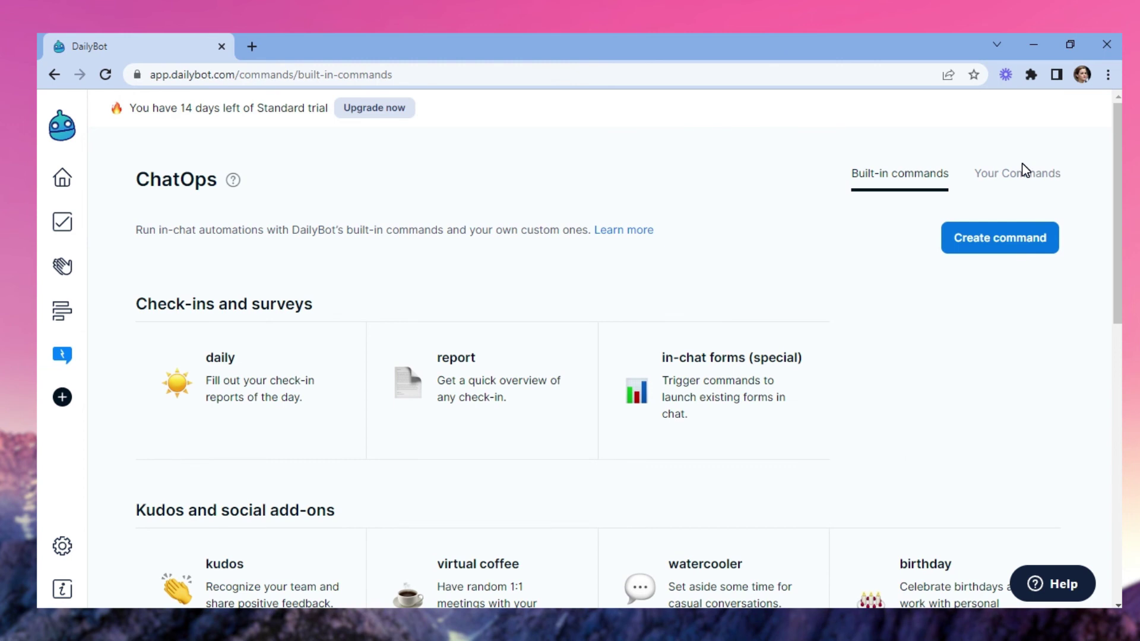
click(1021, 182)
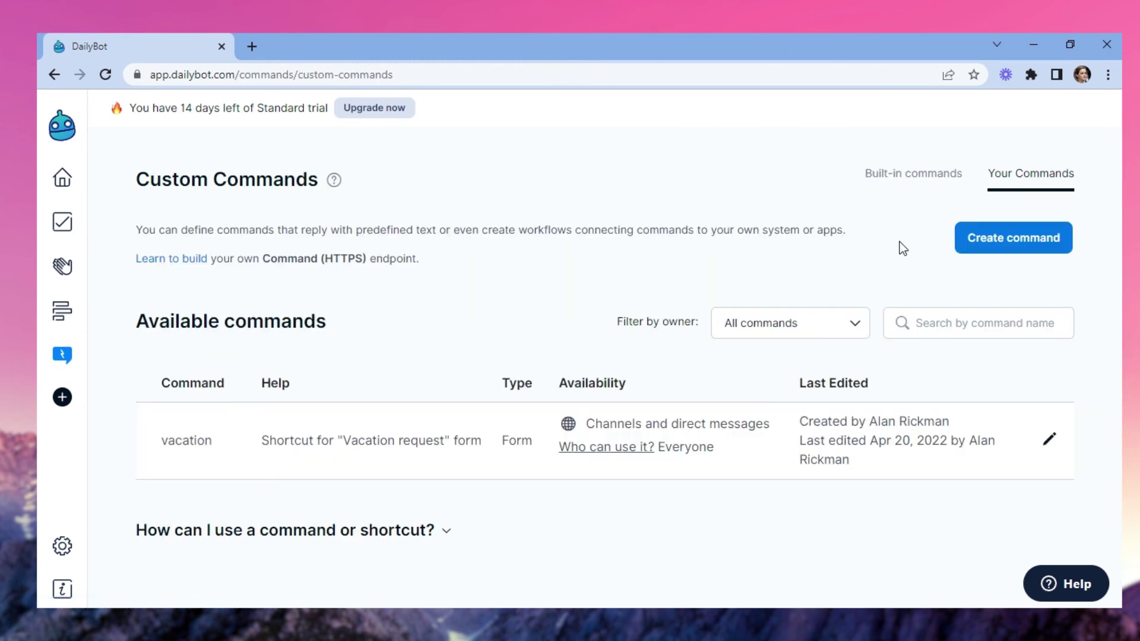